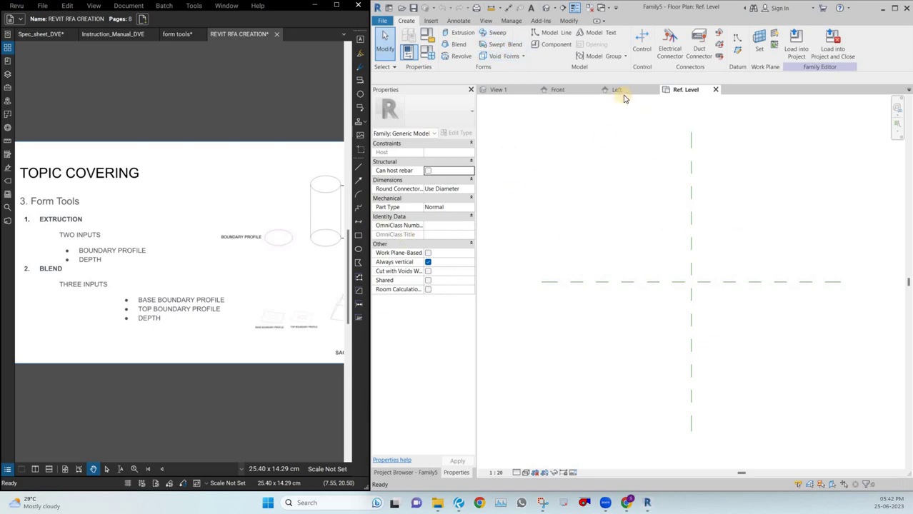
Step: Close the View 1 and Front views and tile the Ref. Level plan beside the Left elevation
click(592, 91)
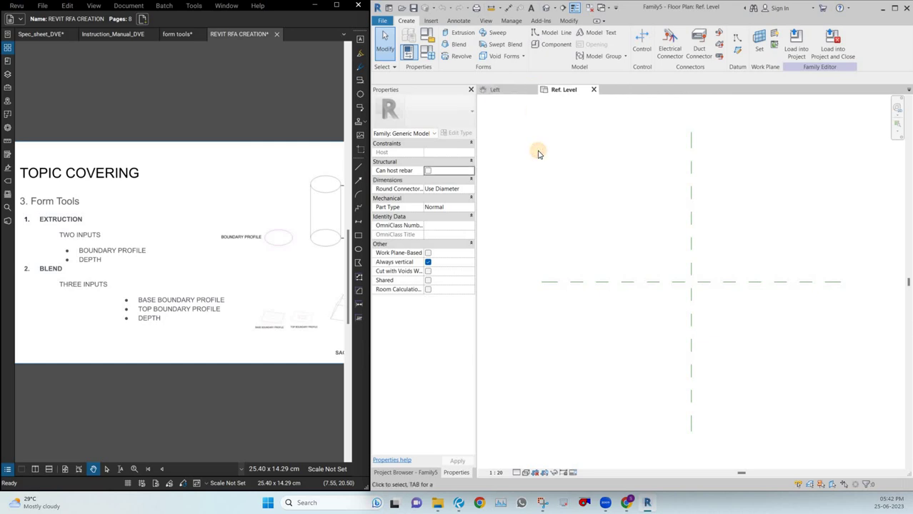
key(w)
key(t)
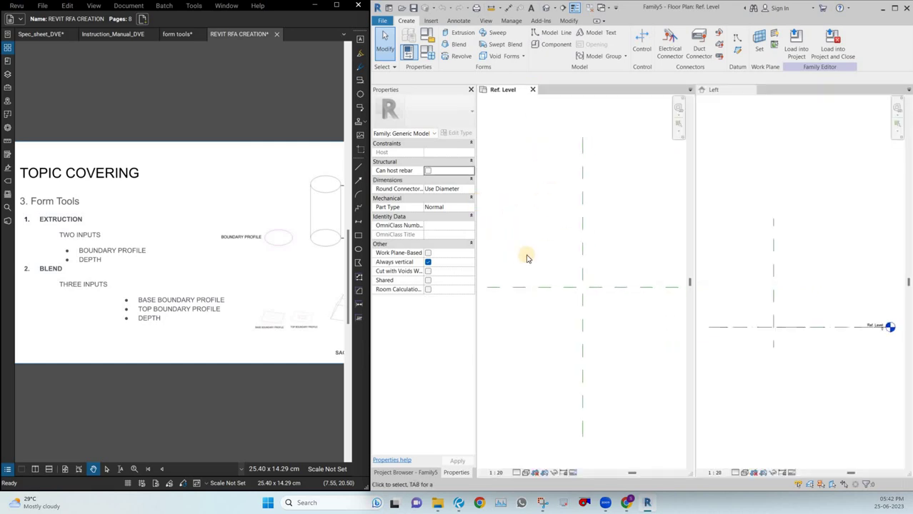
click(777, 236)
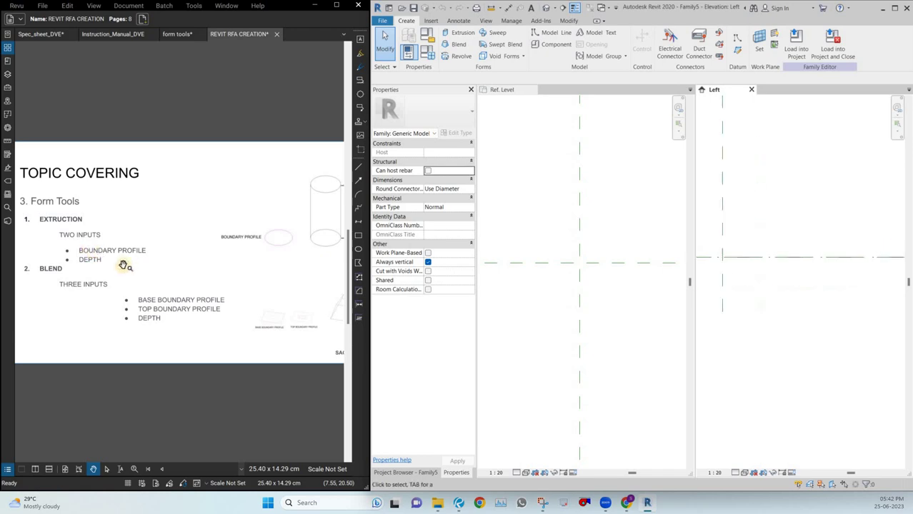
Step: Start an extrusion in the Ref. Level plan and sketch a rectangular boundary about 800 by 800 around the reference plane intersection
scroll(89, 250, up, 2)
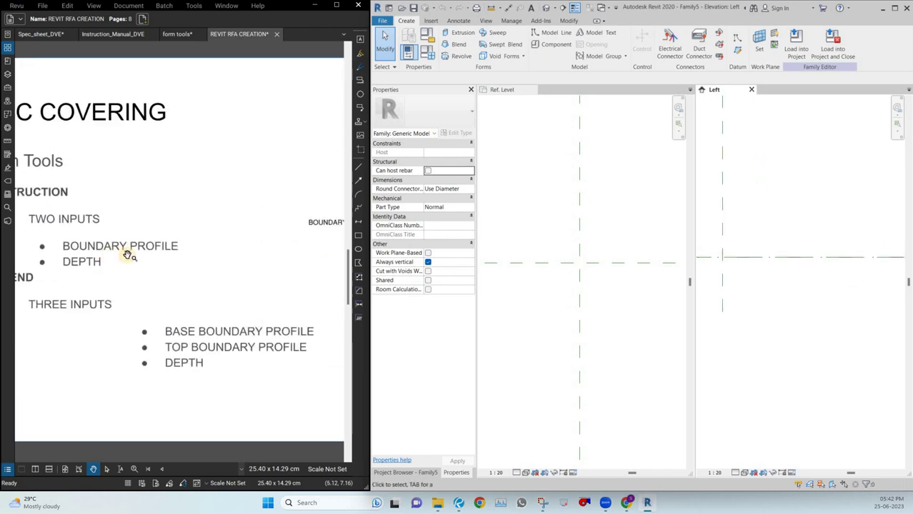
scroll(197, 250, down, 1)
scroll(162, 205, up, 3)
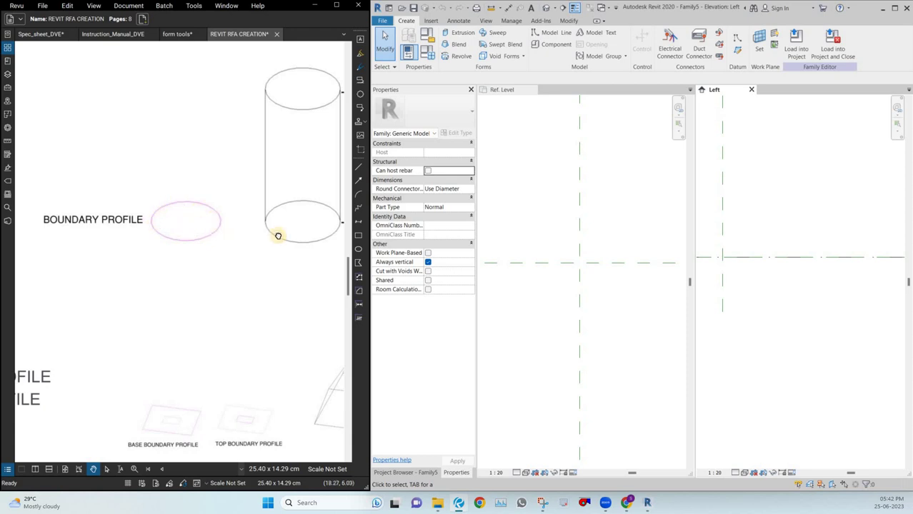
scroll(264, 211, down, 2)
click(608, 237)
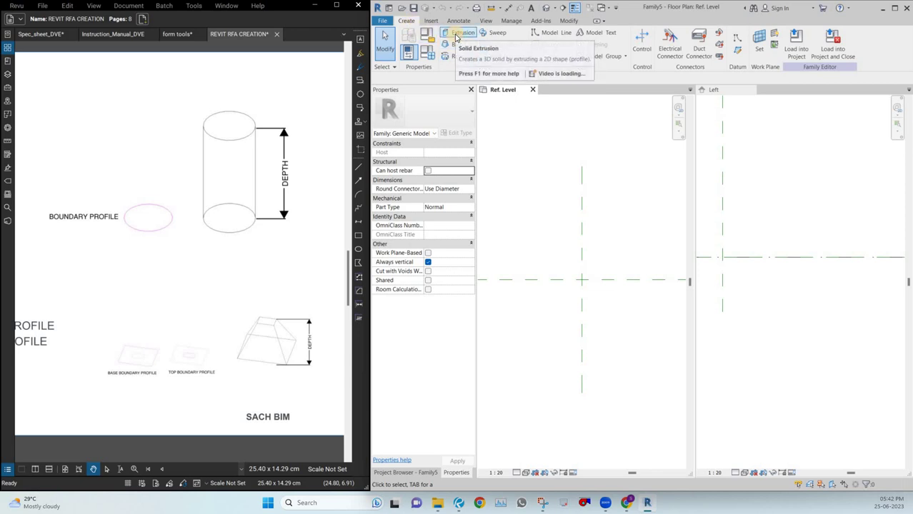
click(457, 36)
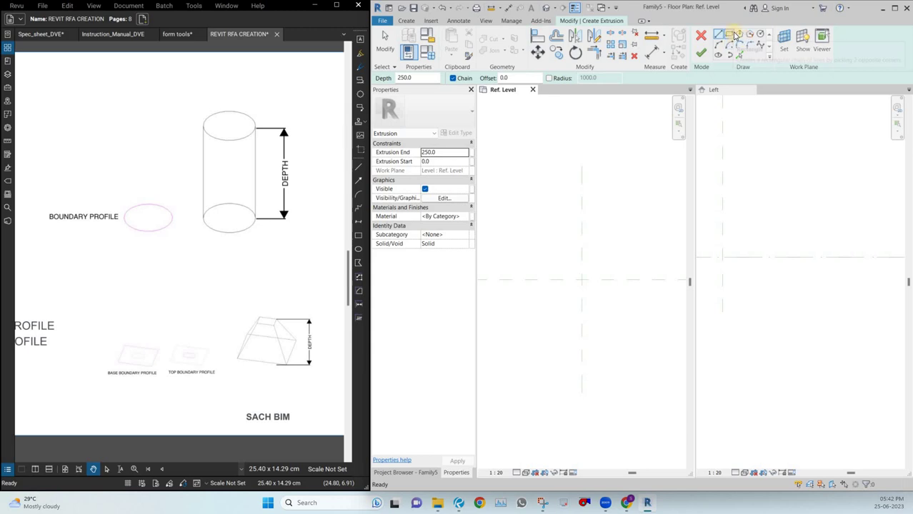
click(727, 35)
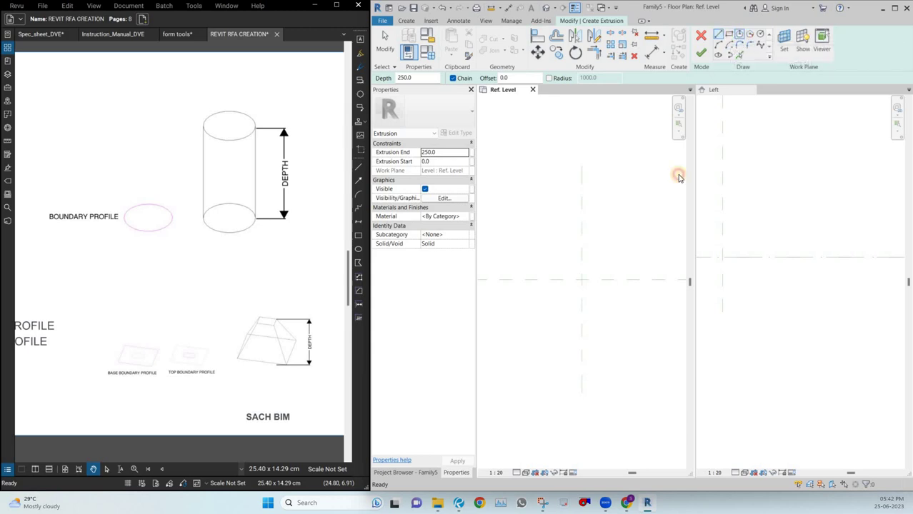
click(565, 259)
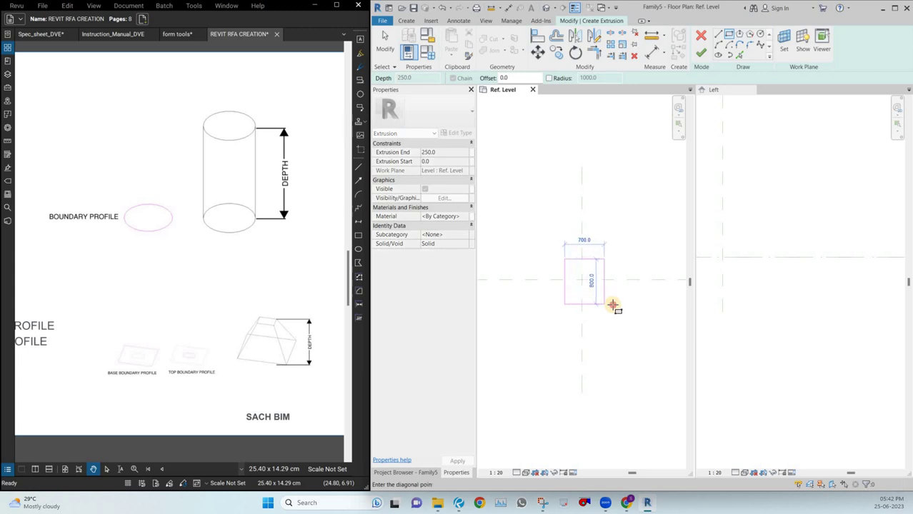
click(611, 305)
scroll(770, 300, down, 3)
scroll(740, 283, up, 3)
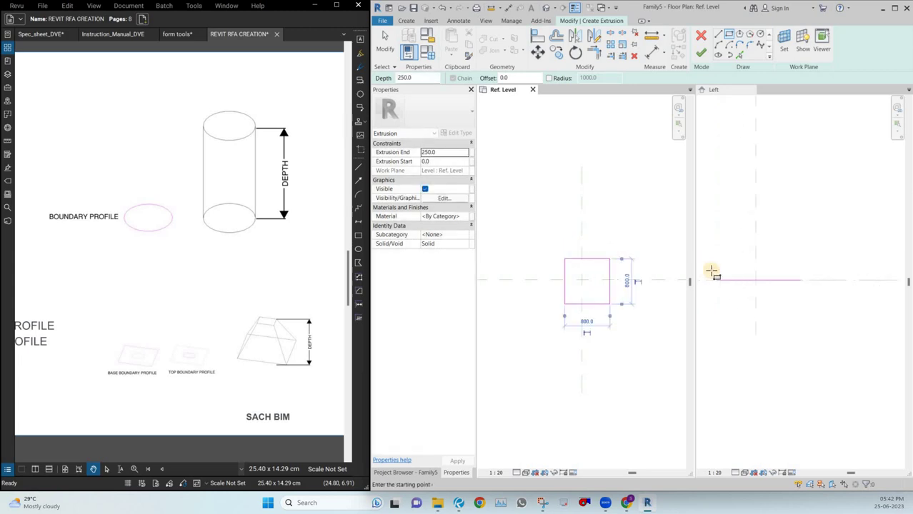
scroll(777, 282, down, 3)
click(821, 285)
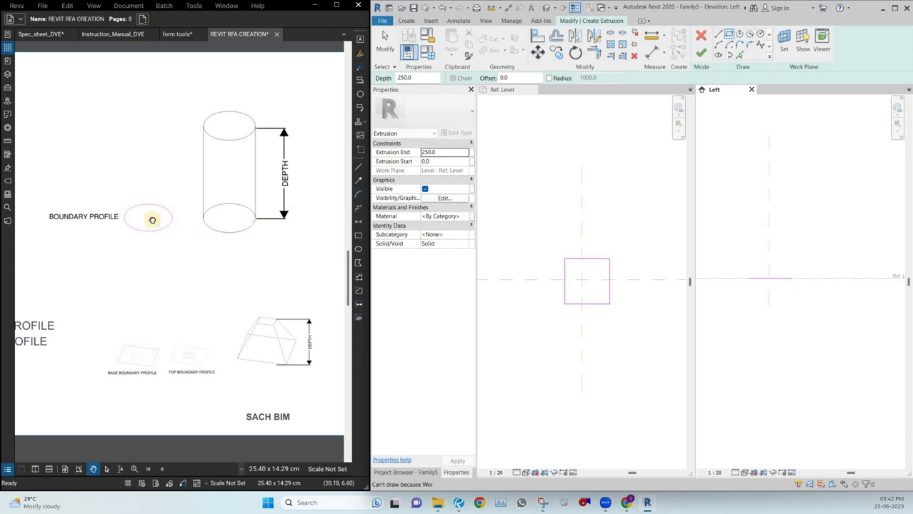
Step: Set the extrusion start to 50 and finish the extrusion sketch
ctrl+scroll(151, 223, down, 3)
ctrl+scroll(82, 239, up, 4)
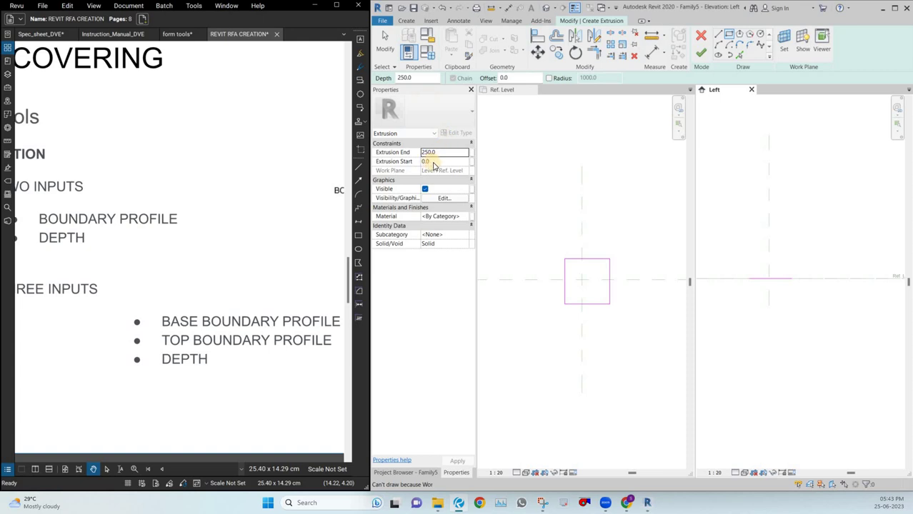
click(439, 161)
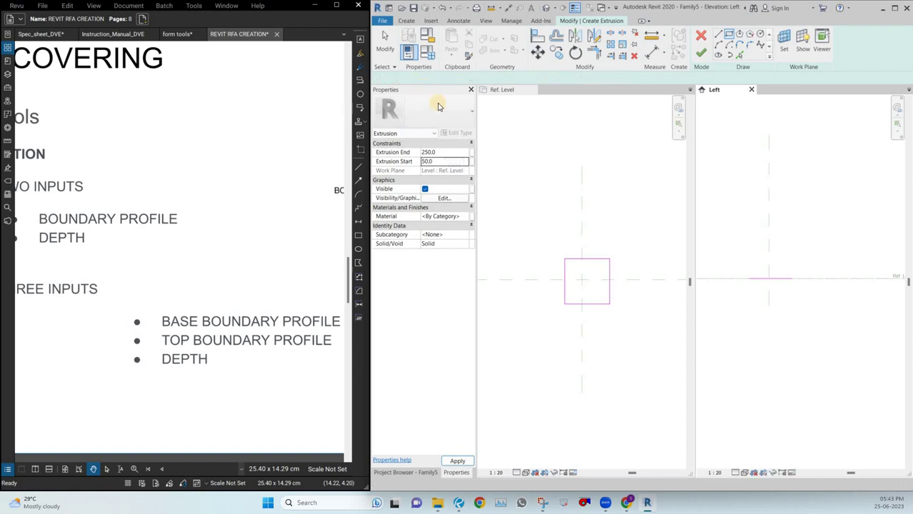
click(709, 68)
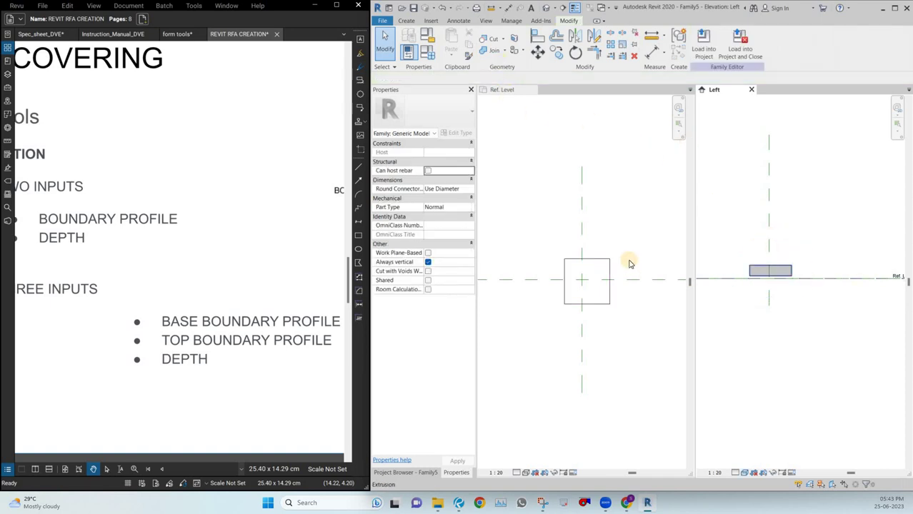
Step: Open the 3D view and stretch the extrusion's top face upward to a depth of about 1322
click(546, 8)
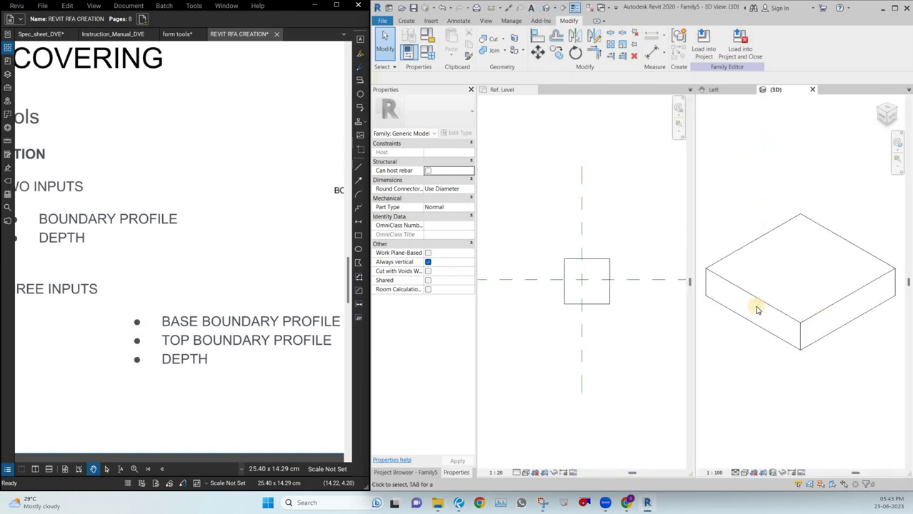
mouse_move(755, 310)
shift+middle_down()
mouse_move(886, 261)
mouse_move(750, 286)
mouse_move(755, 293)
mouse_move(718, 272)
shift+middle_up()
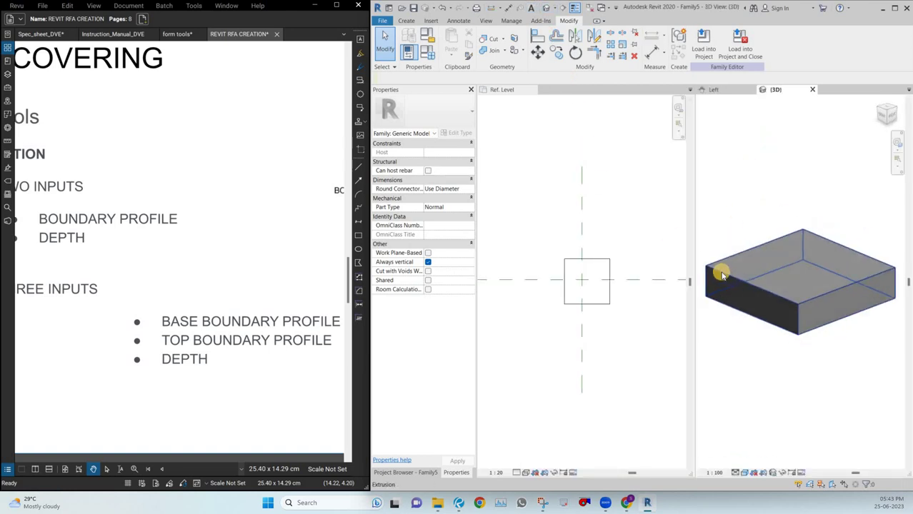
click(795, 230)
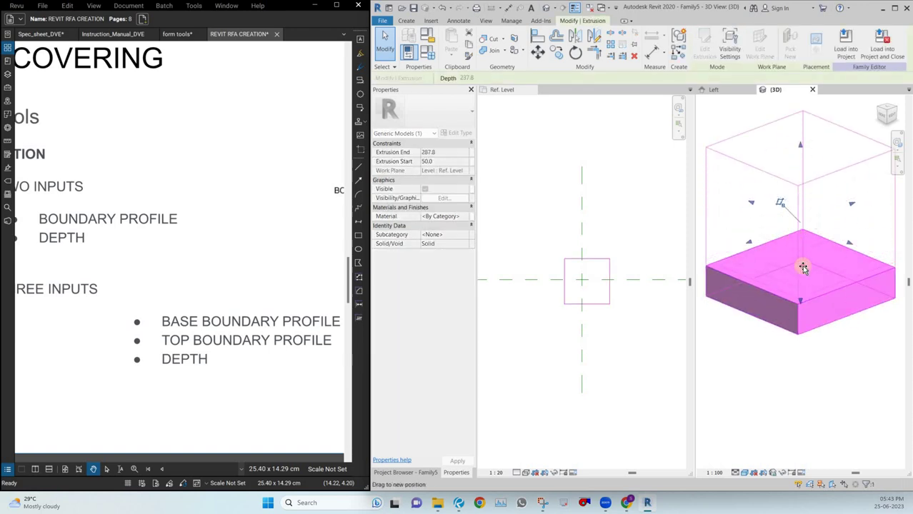
drag(803, 268, 806, 137)
scroll(807, 142, down, 3)
middle_drag(800, 203, 789, 257)
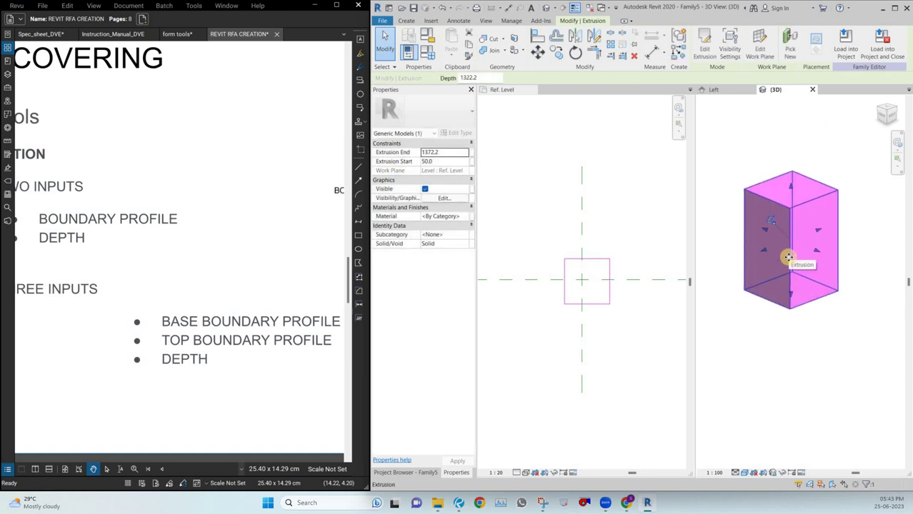
Step: Review the slide's boundary profile drawing and stretch the extrusion further upward to a depth of about 2451
drag(324, 208, 182, 216)
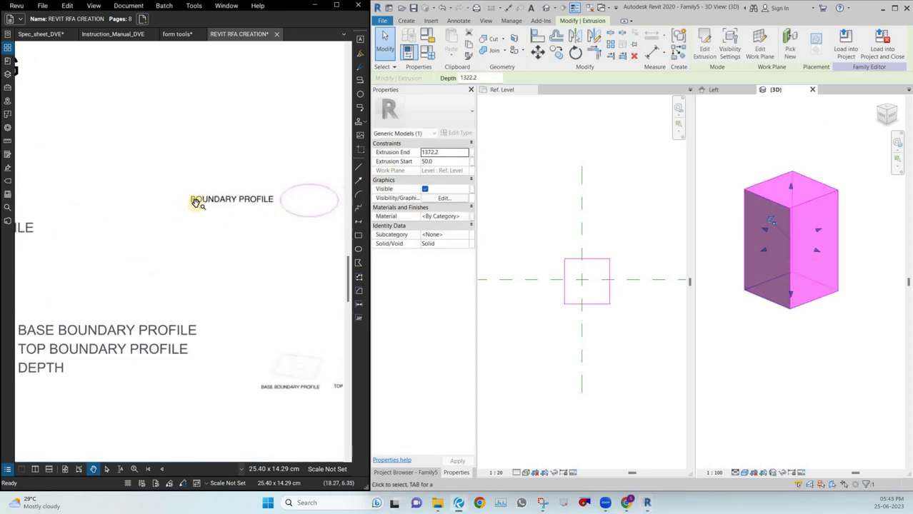
drag(331, 155, 274, 167)
scroll(269, 215, up, 4)
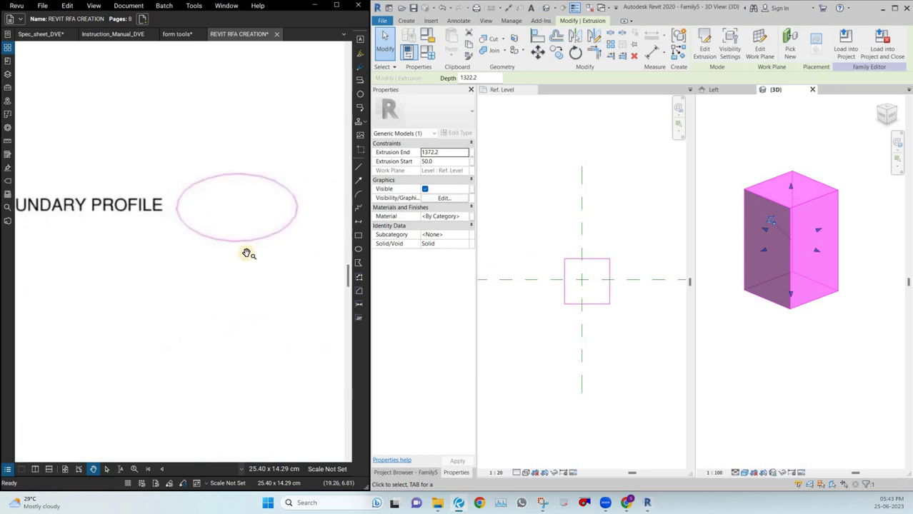
scroll(243, 244, down, 3)
scroll(780, 153, down, 2)
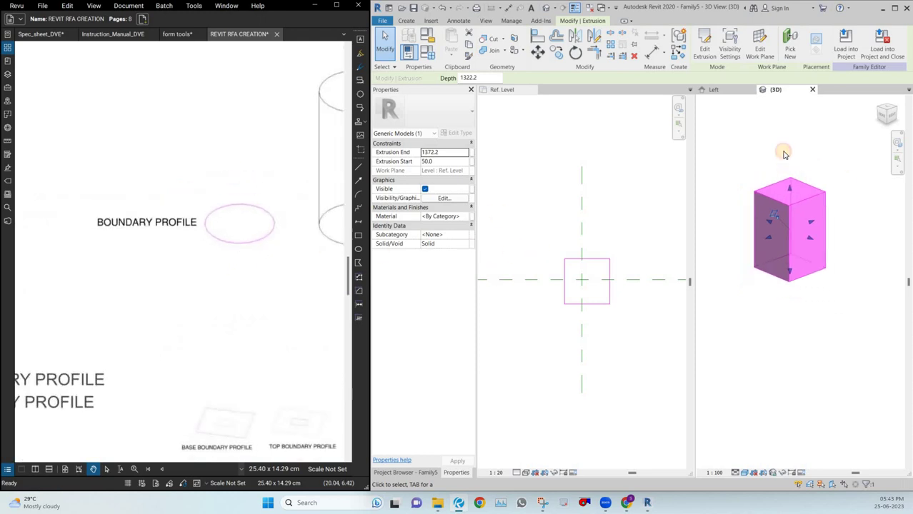
mouse_move(790, 187)
mouse_down()
mouse_move(784, 140)
mouse_move(799, 143)
mouse_move(807, 165)
mouse_move(811, 128)
mouse_move(808, 179)
mouse_move(791, 200)
mouse_up()
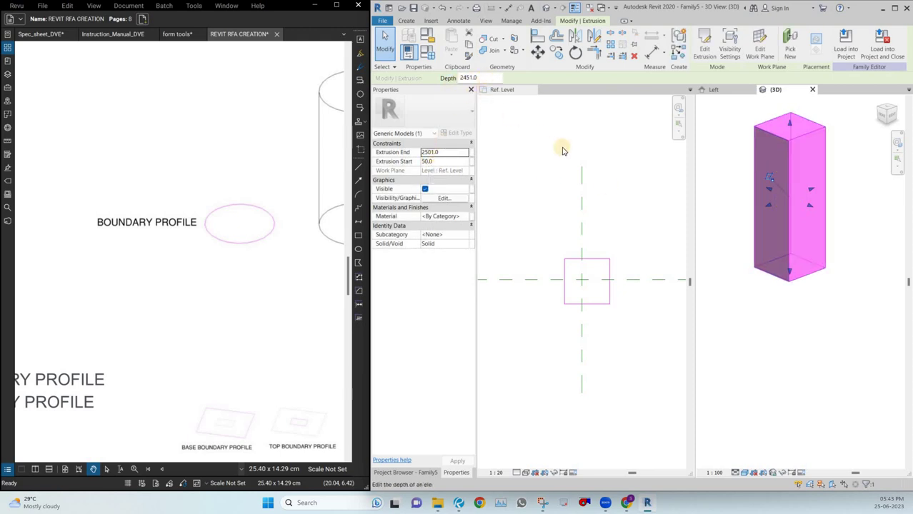
Step: Delete the extrusion and bring the Left elevation back beside the Ref. Level plan
ctrl+scroll(66, 218, down, 3)
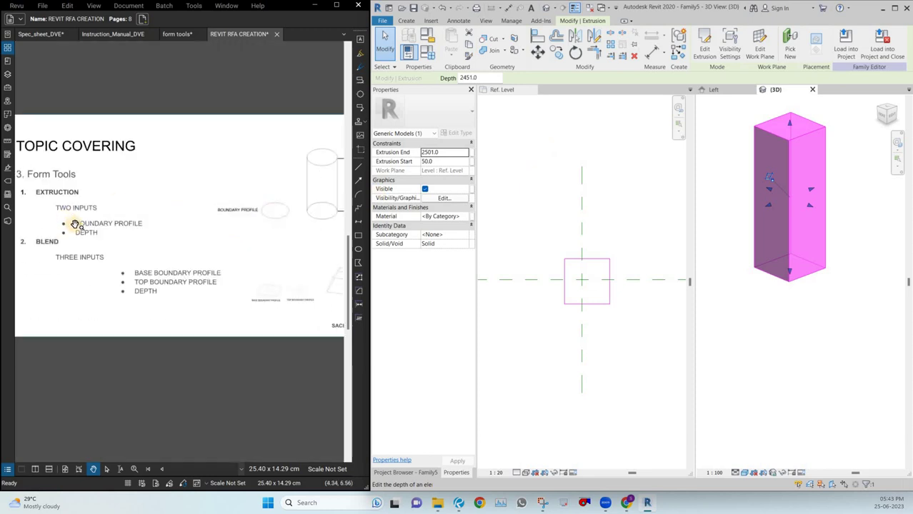
ctrl+scroll(75, 223, up, 2)
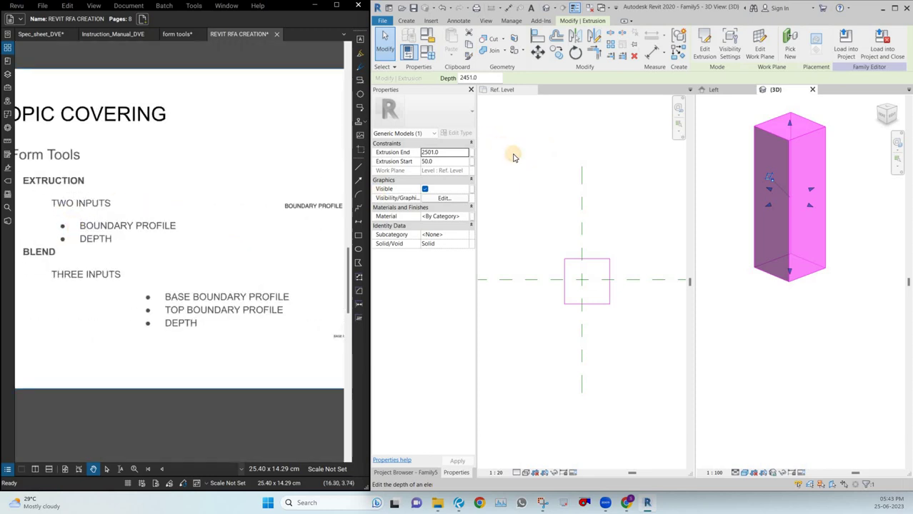
click(514, 156)
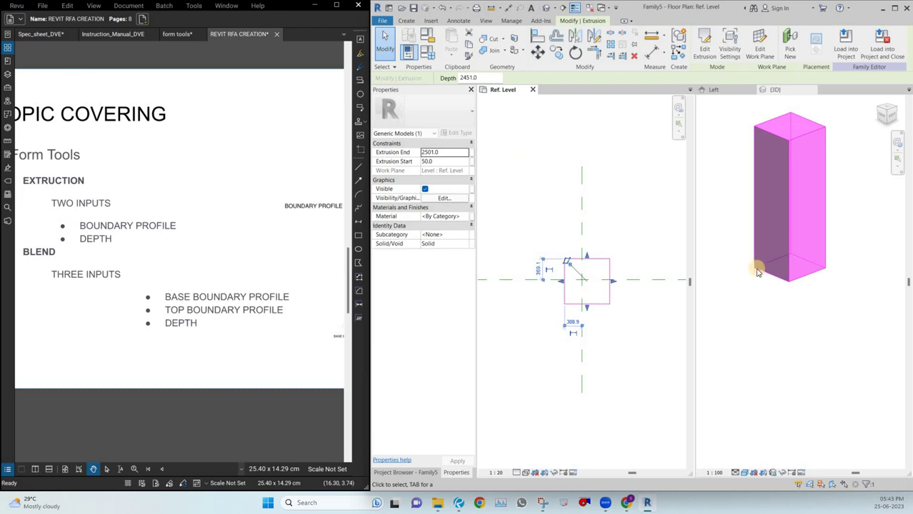
key(Delete)
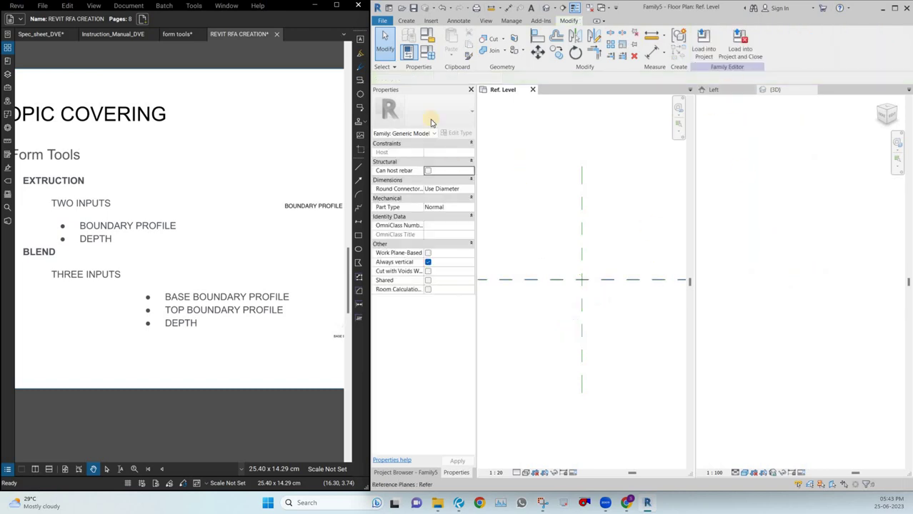
key(ctrl+Tab)
click(406, 22)
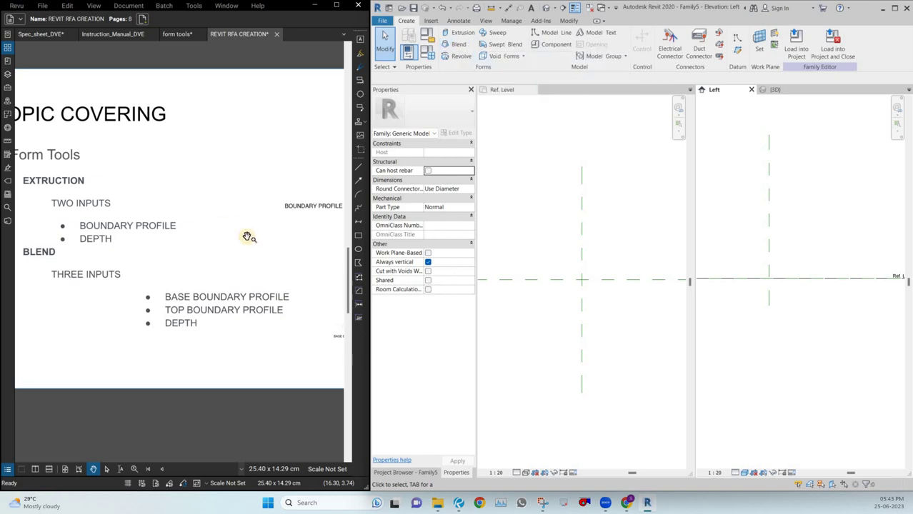
Step: Examine the slide's Blend section, covering the base and top boundary profiles and the depth of the tapered solid
scroll(210, 213, down, 1)
scroll(160, 226, down, 1)
drag(161, 225, 79, 211)
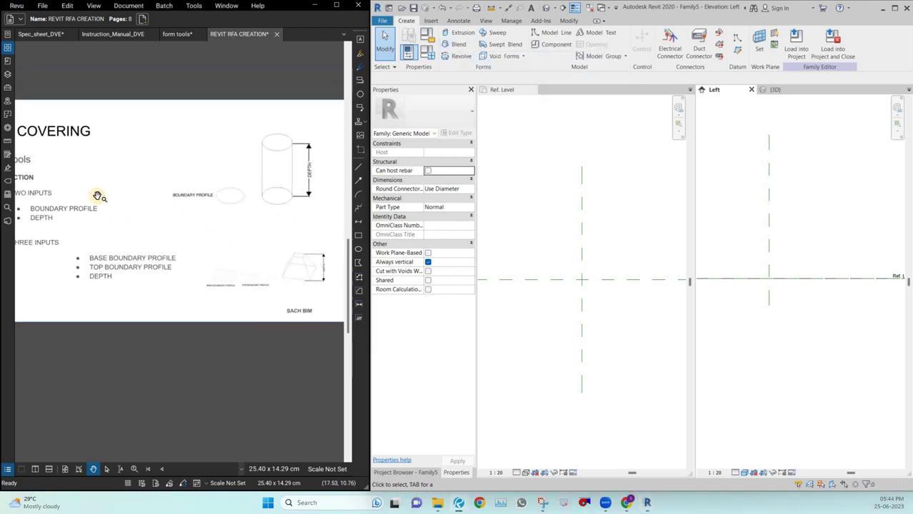
drag(116, 242, 151, 233)
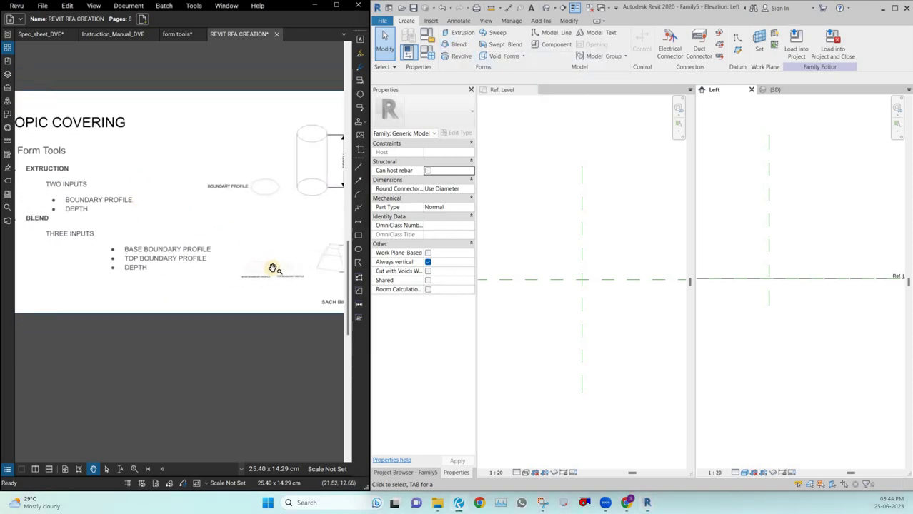
ctrl+scroll(127, 255, up, 5)
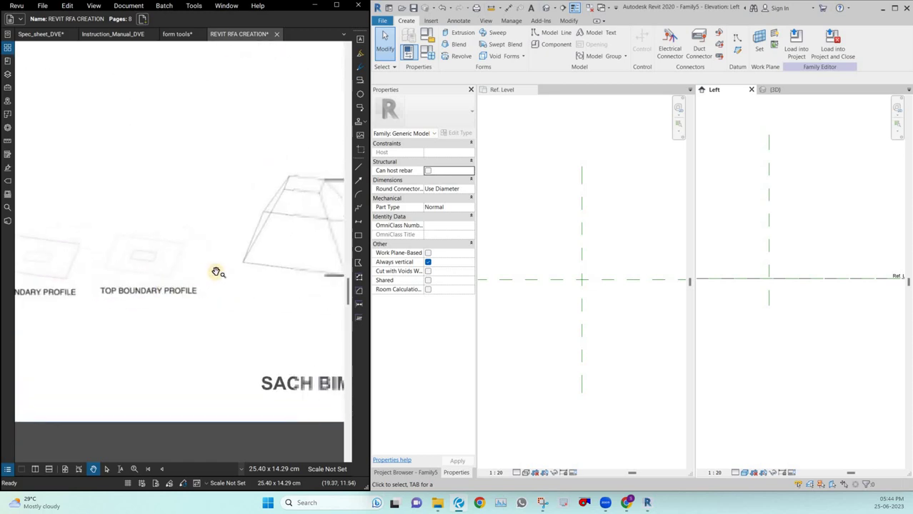
drag(218, 271, 144, 262)
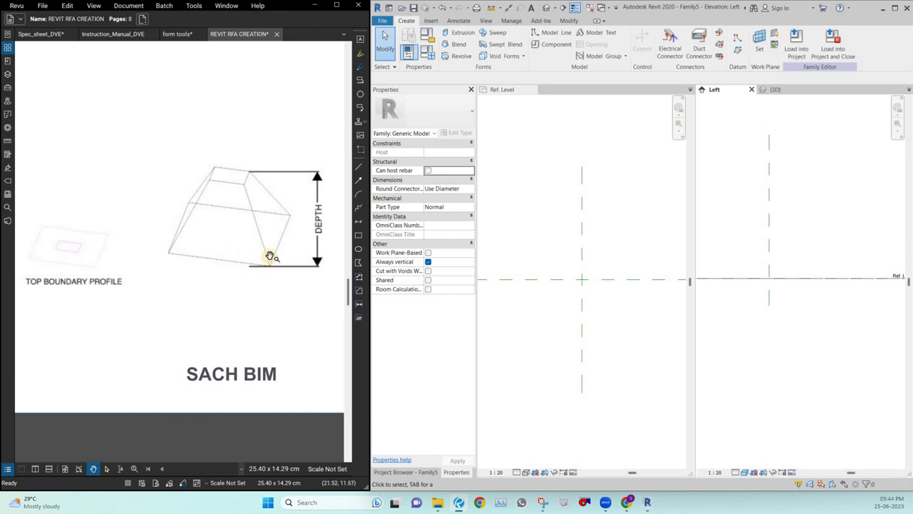
scroll(270, 256, up, 3)
drag(270, 255, 241, 296)
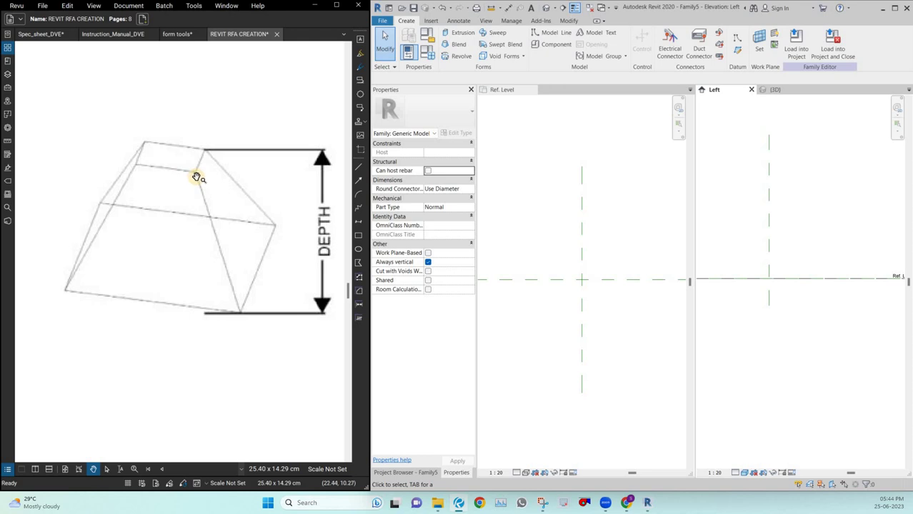
ctrl+scroll(255, 198, down, 4)
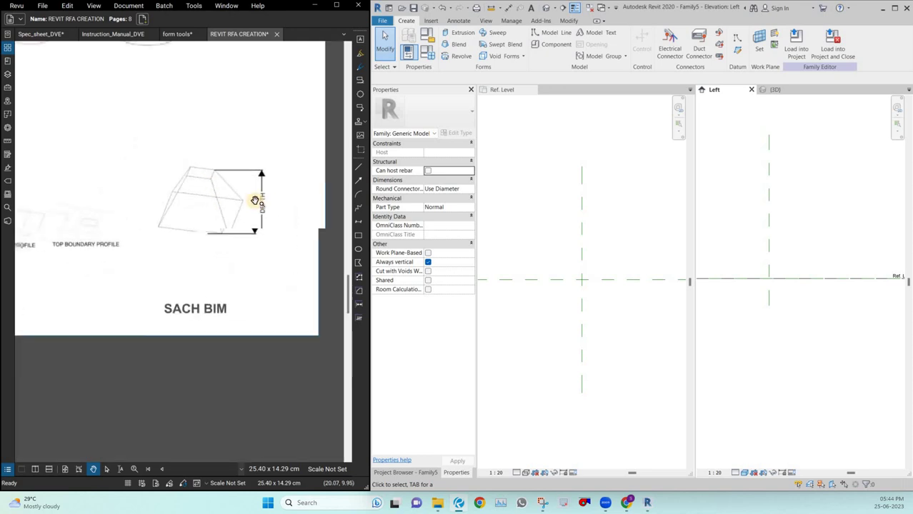
ctrl+scroll(157, 196, down, 3)
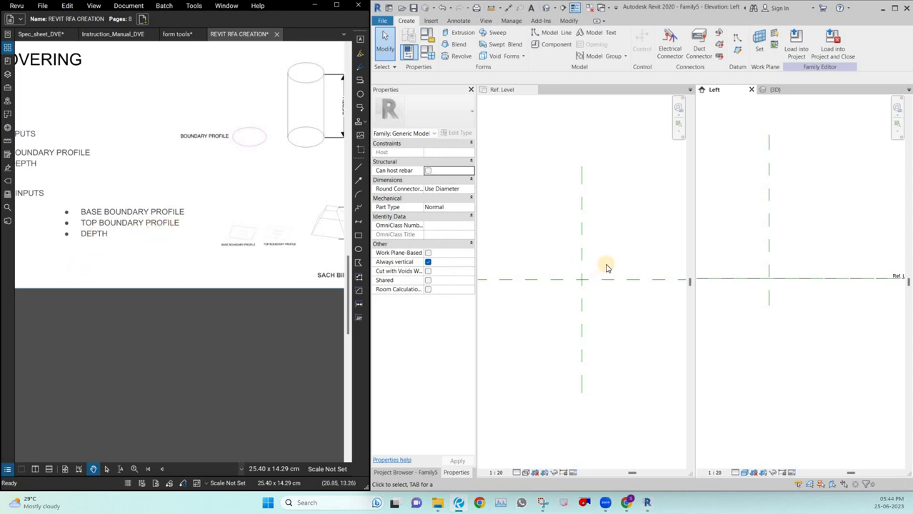
middle_drag(603, 247, 572, 200)
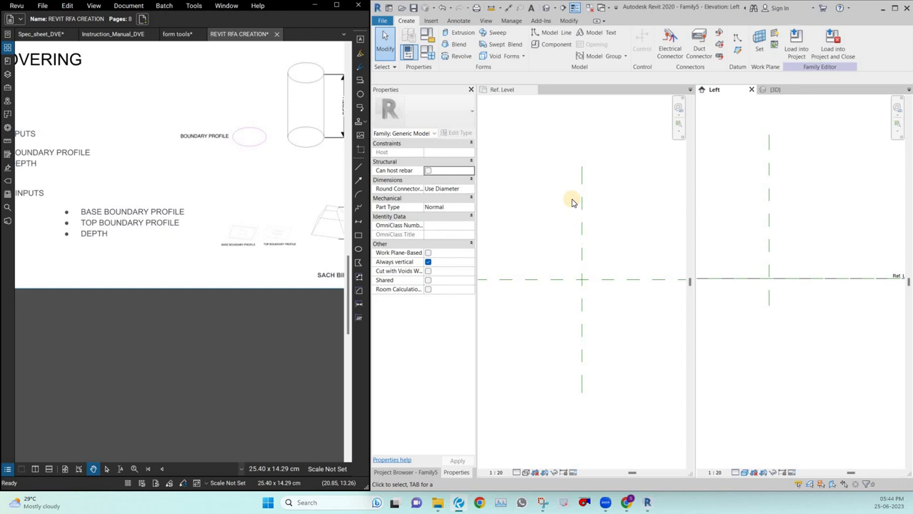
Step: Start a Blend and sketch a circle of radius 900, centred on the reference plane intersection in the Ref. Level plan, as its base boundary
click(458, 47)
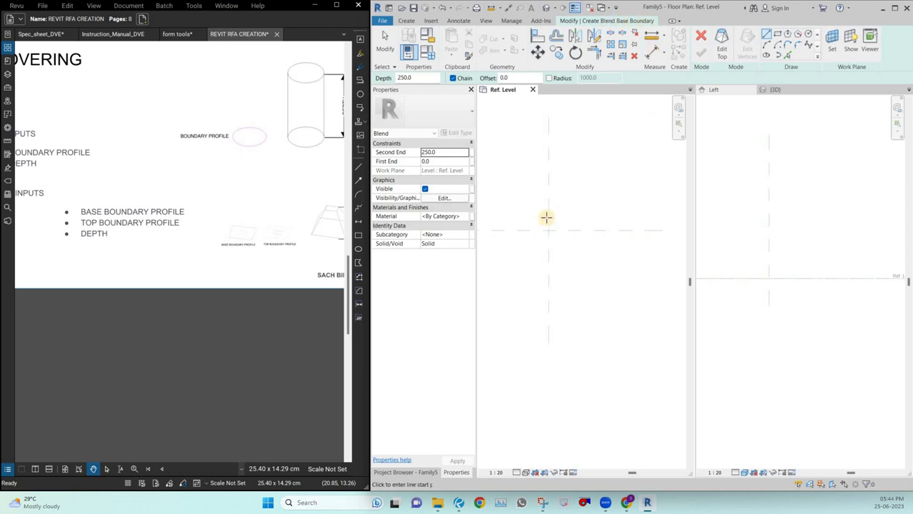
click(807, 36)
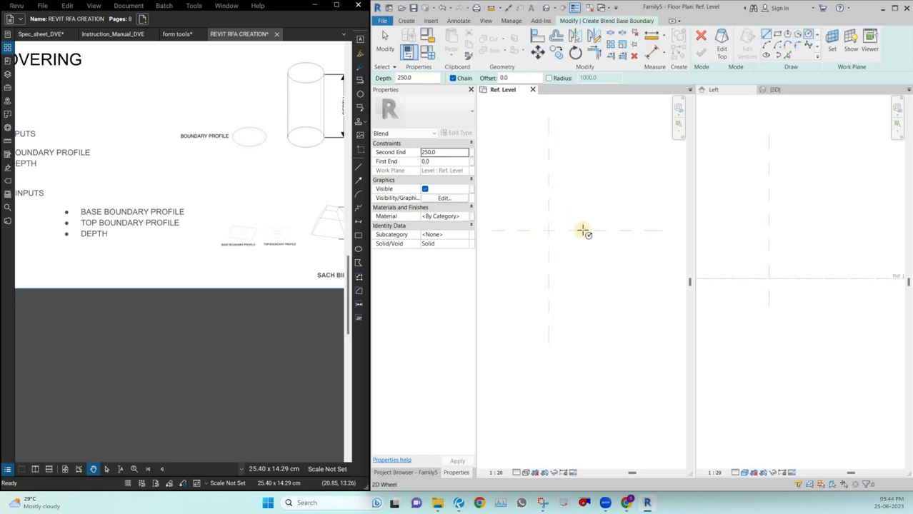
click(548, 230)
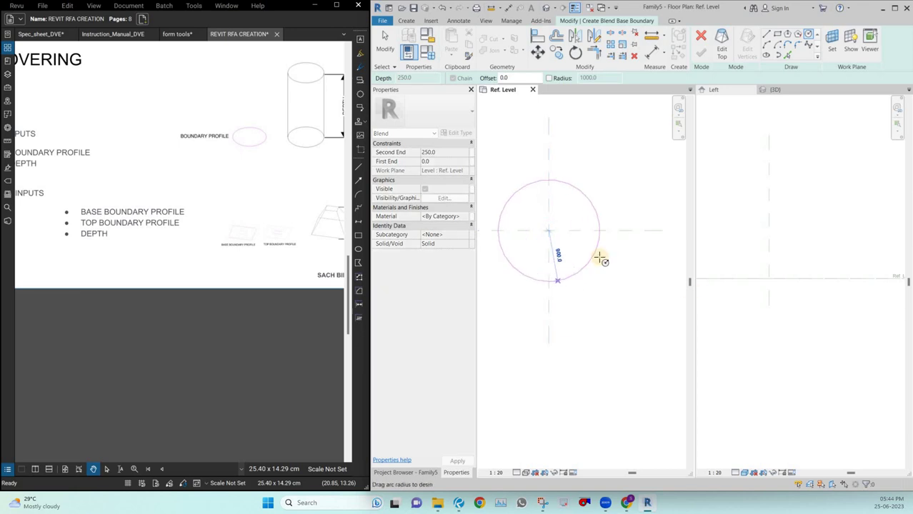
click(597, 256)
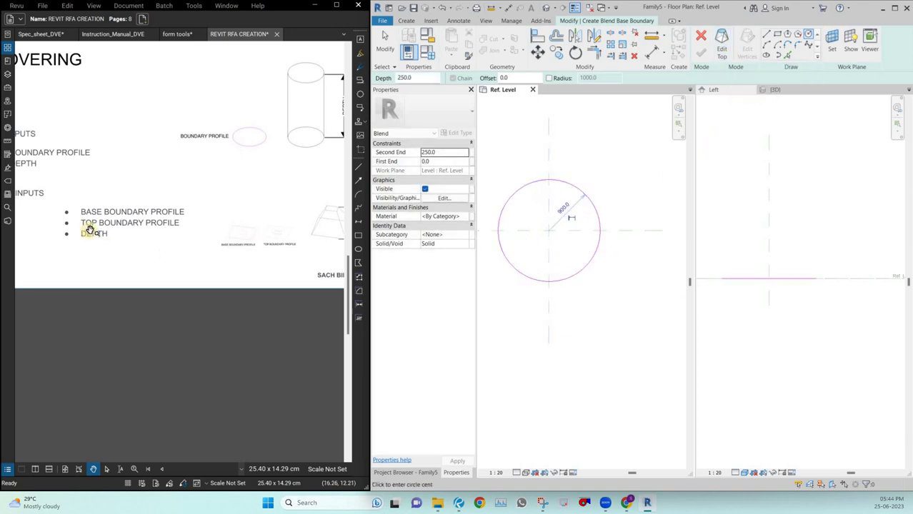
Step: Sketch a 500 by 500 rectangle around the reference plane intersection as the blend's top boundary
click(722, 53)
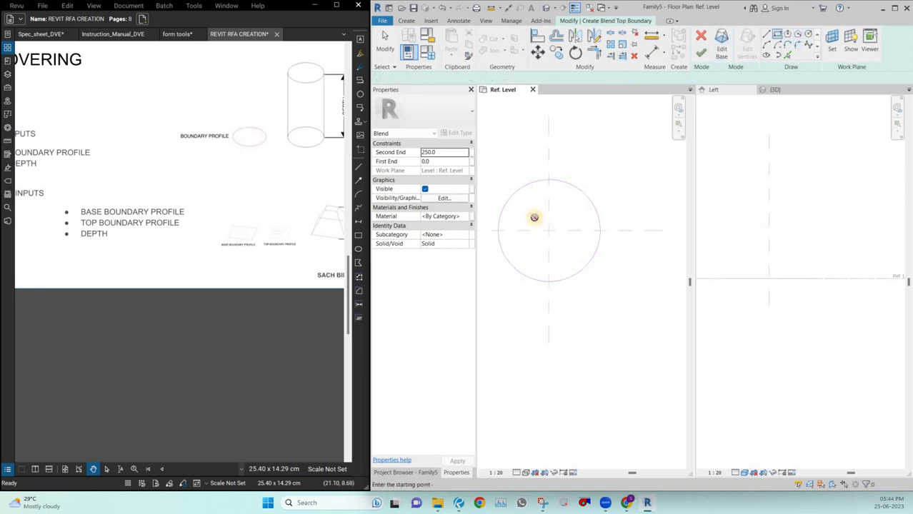
click(534, 217)
click(563, 246)
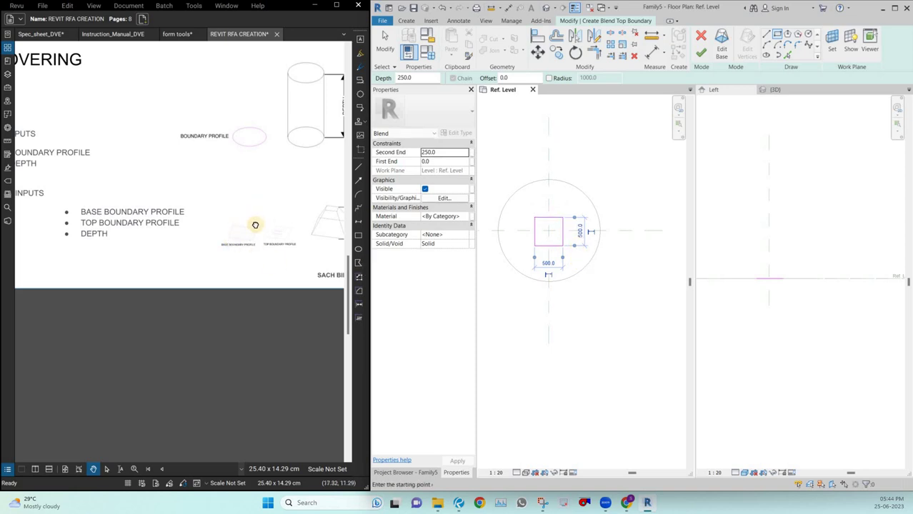
Step: Set the blend's depth to 1000, finish the form and show it in the 3D view
scroll(210, 256, up, 2)
scroll(203, 246, left, 2)
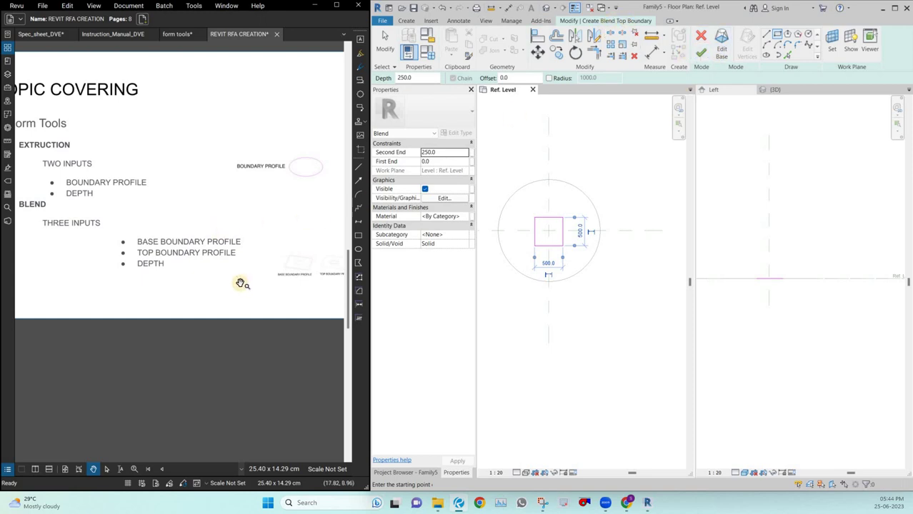
scroll(243, 279, right, 3)
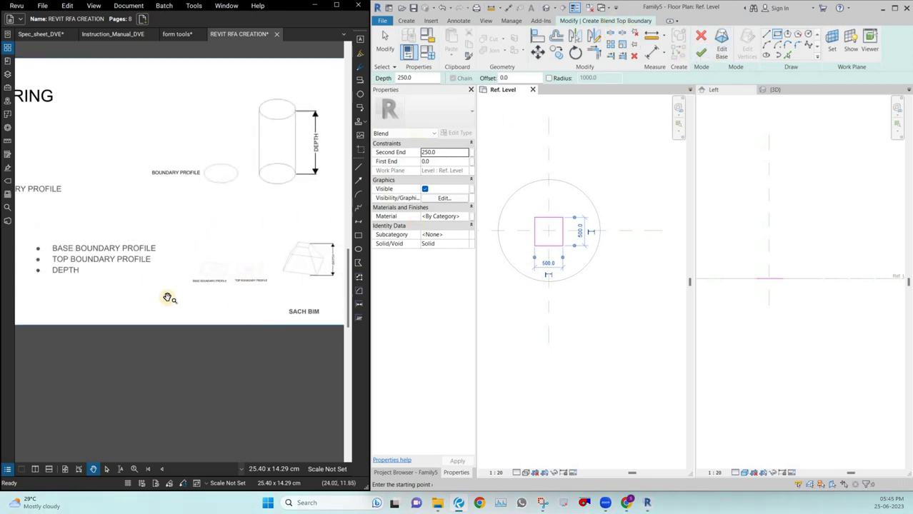
click(463, 155)
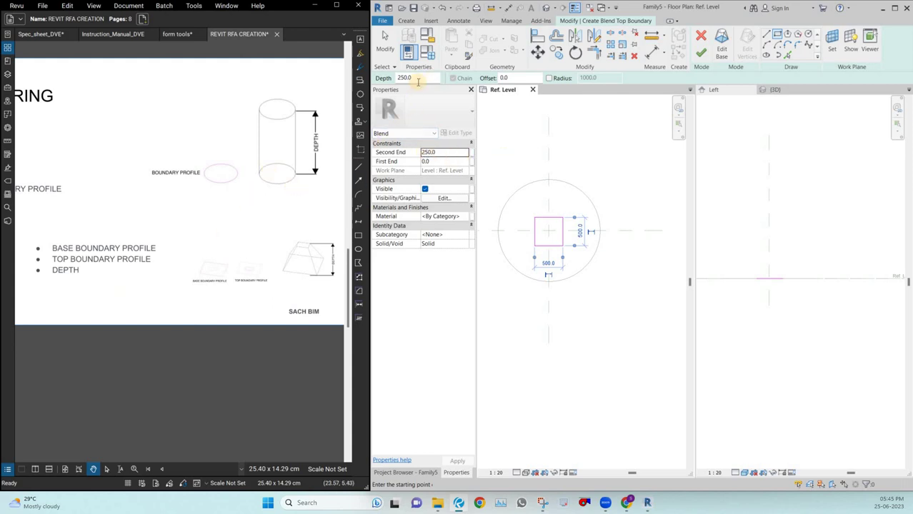
drag(382, 89, 379, 96)
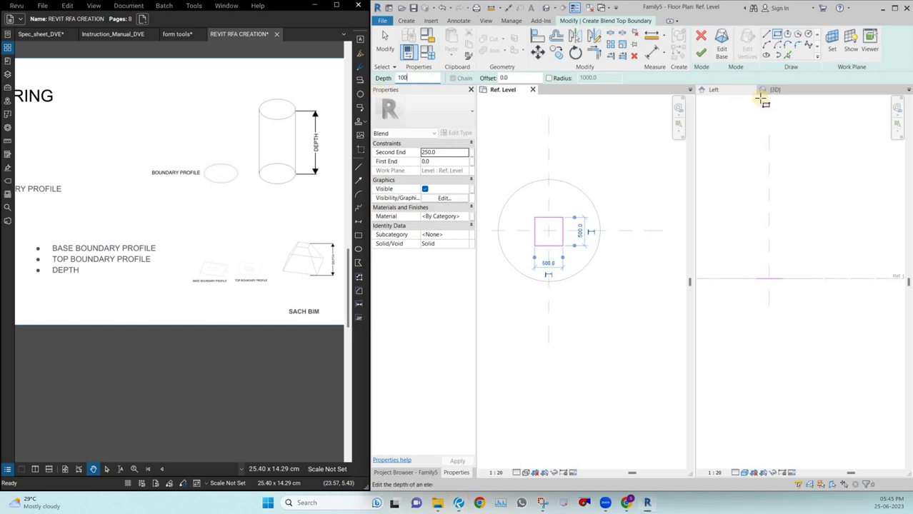
click(703, 55)
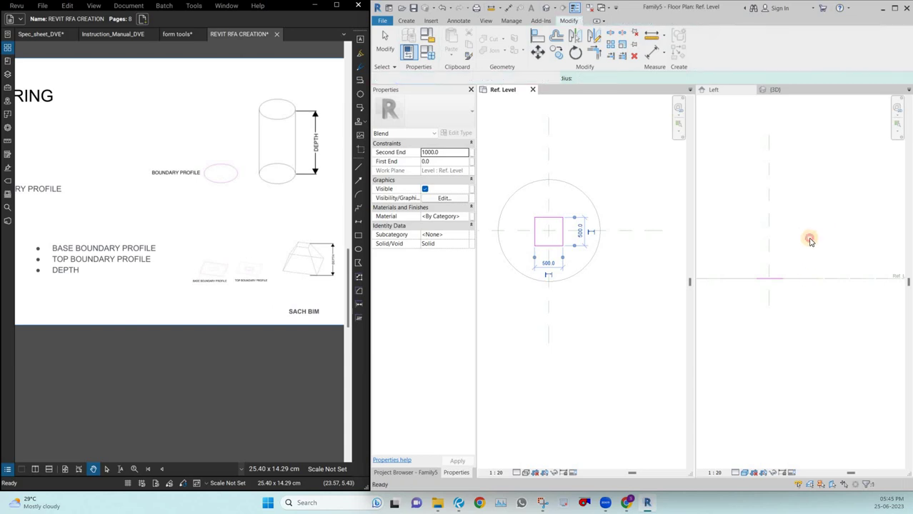
click(778, 90)
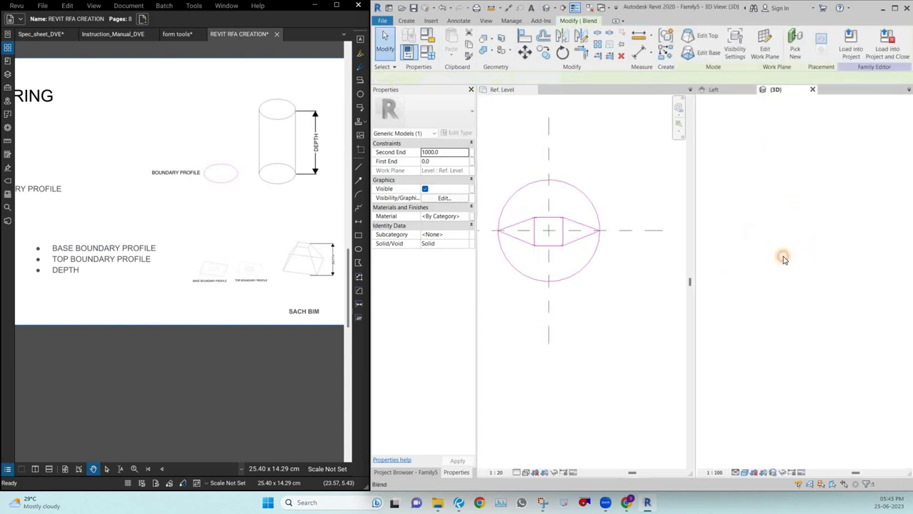
click(781, 256)
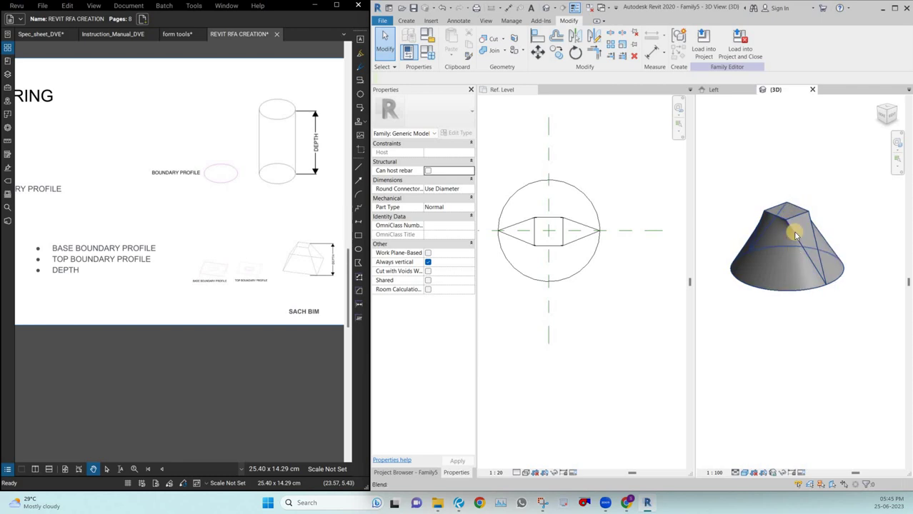
Step: Dimension the blend's height from its top edge to its base in the Left elevation
click(722, 94)
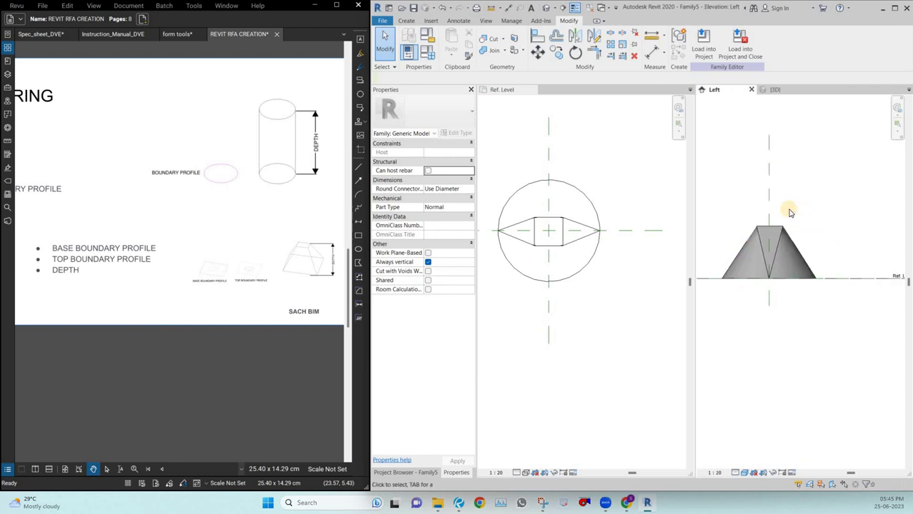
key(d)
key(i)
click(779, 228)
click(791, 279)
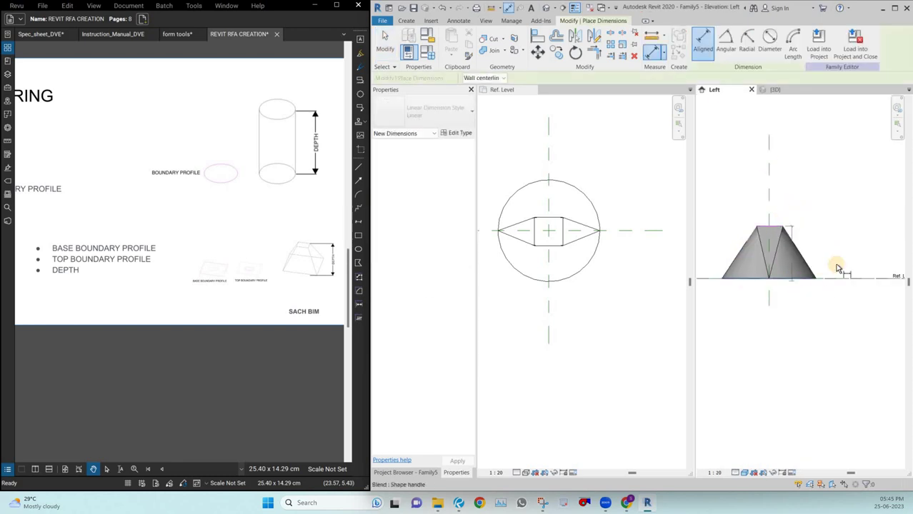
click(836, 255)
scroll(840, 258, up, 3)
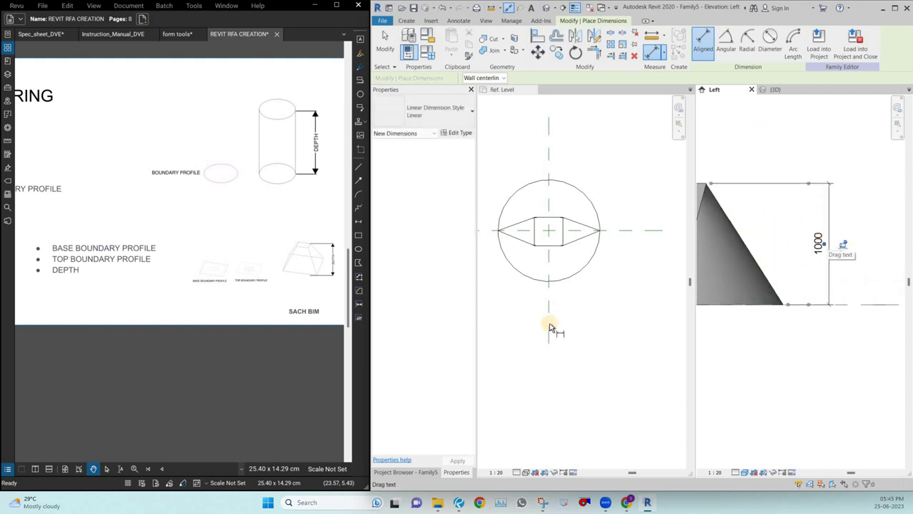
Step: Review the slide's Extrusion and Blend inputs, and delete the blend solid from the family
drag(242, 278, 317, 274)
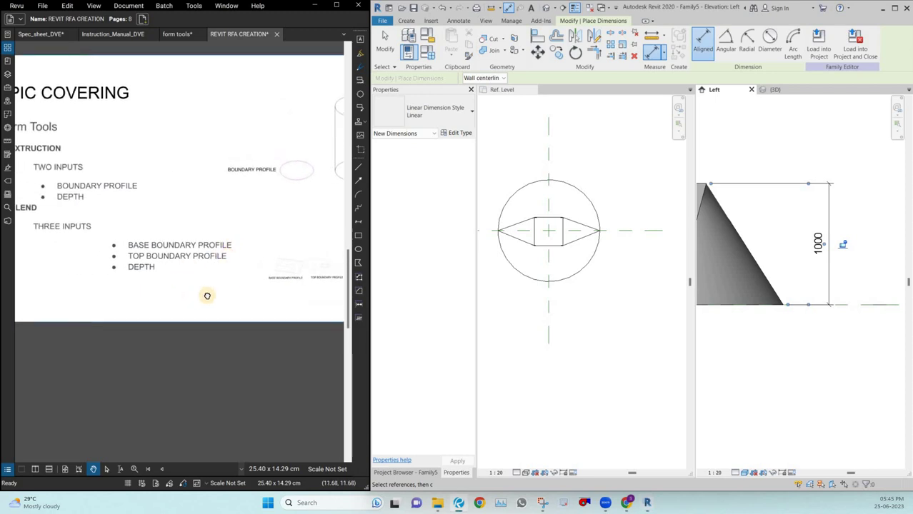
drag(205, 295, 207, 295)
shift+scroll(208, 295, left, 2)
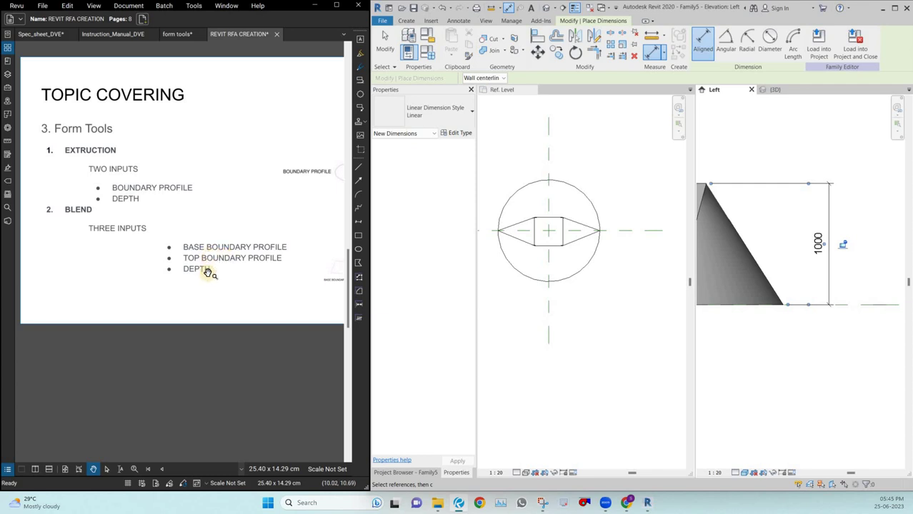
scroll(187, 249, down, 2)
click(601, 311)
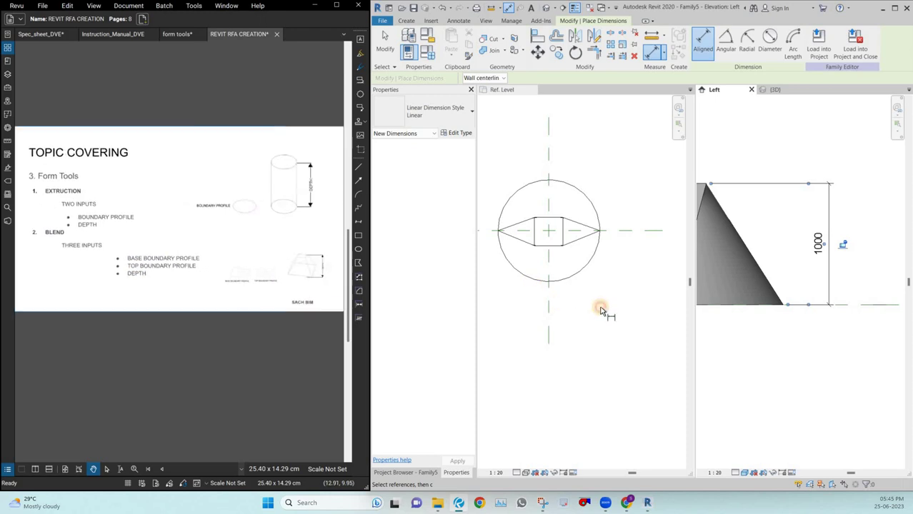
scroll(604, 306, down, 1)
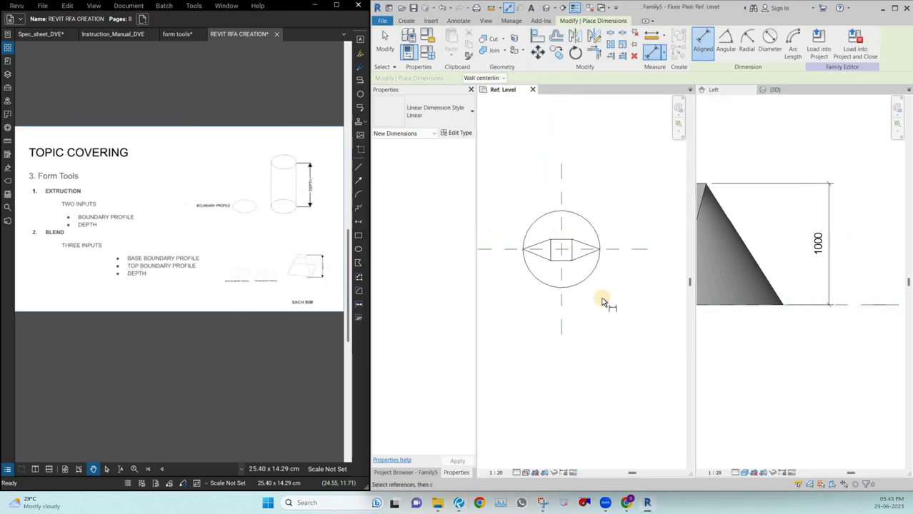
key(Escape)
key(Escape)
click(749, 289)
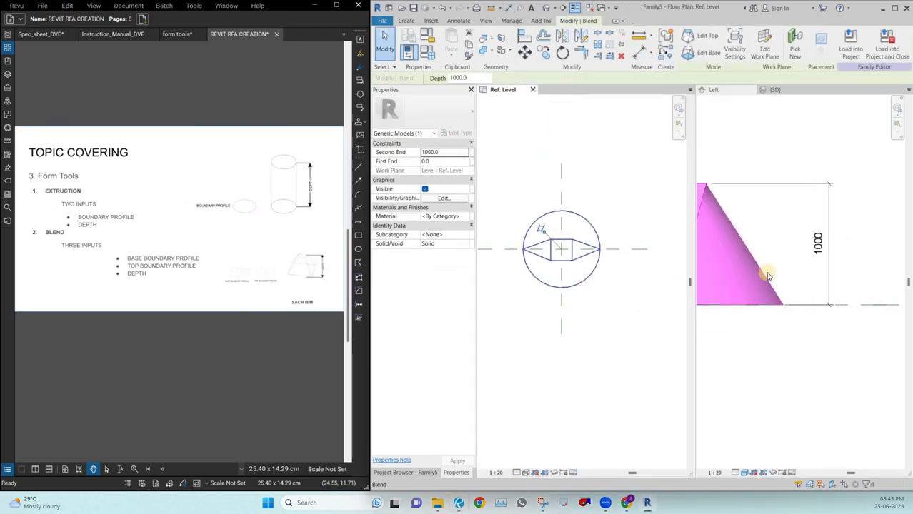
key(Delete)
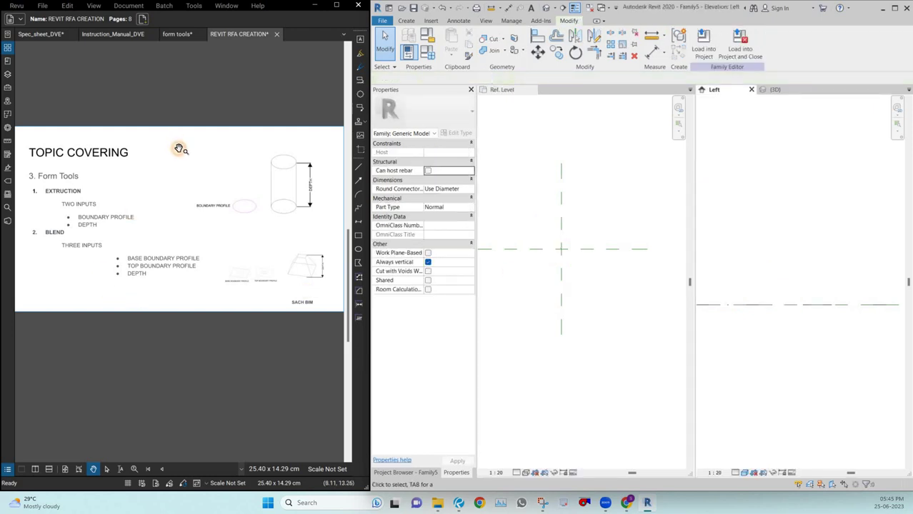
Step: Switch to Revu, advance to the Sweep and Swept Blend slide, and show the document full screen in two side-by-side views
click(171, 165)
scroll(78, 208, down, 1)
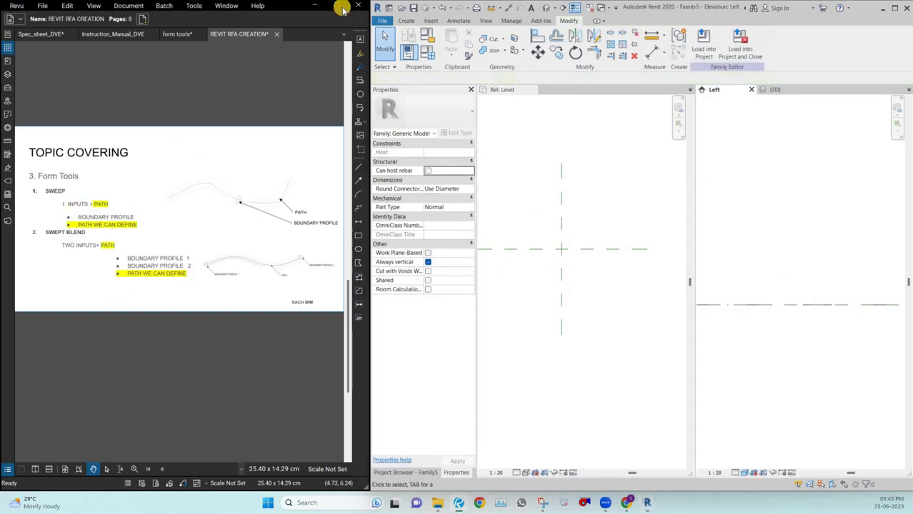
click(334, 45)
key(super+Up)
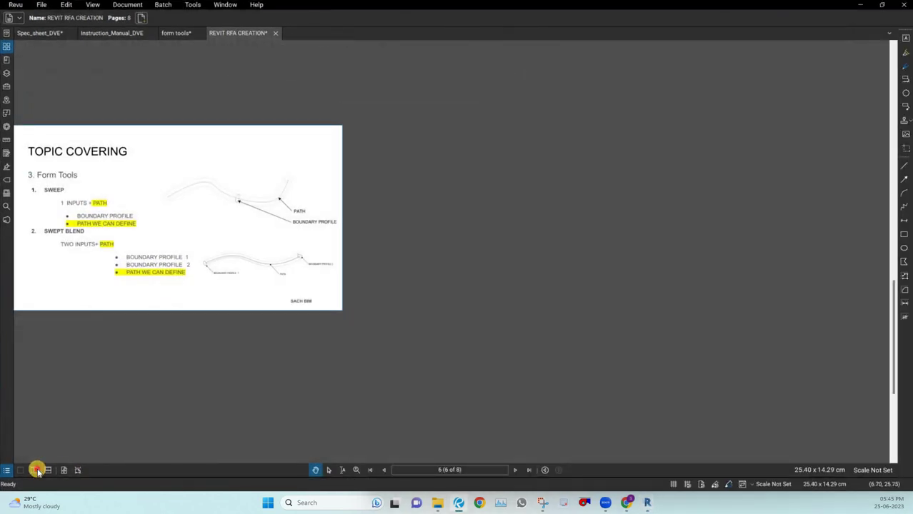
key(ctrl+2)
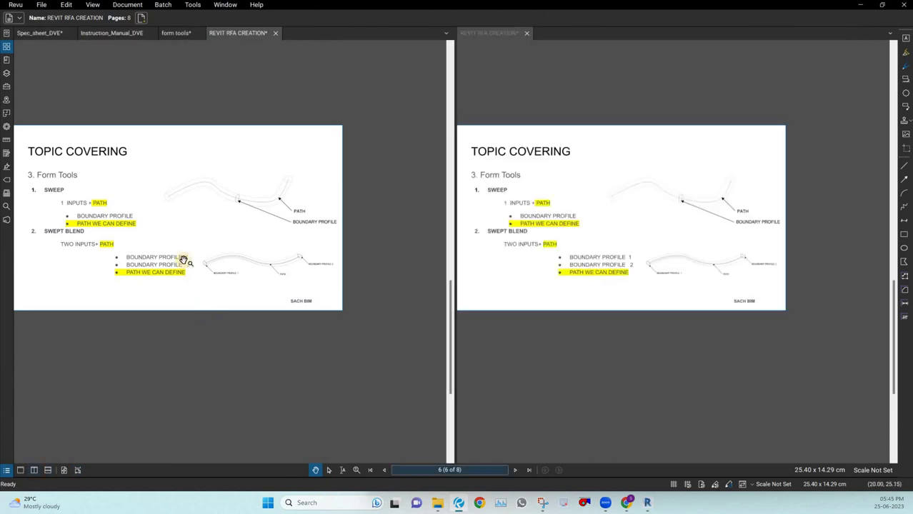
Step: Bring up the Extrusion and Blend slide in one view and enlarge both slides for comparing their inputs
key(Left)
scroll(201, 210, up, 3)
drag(202, 211, 585, 262)
scroll(548, 236, up, 2)
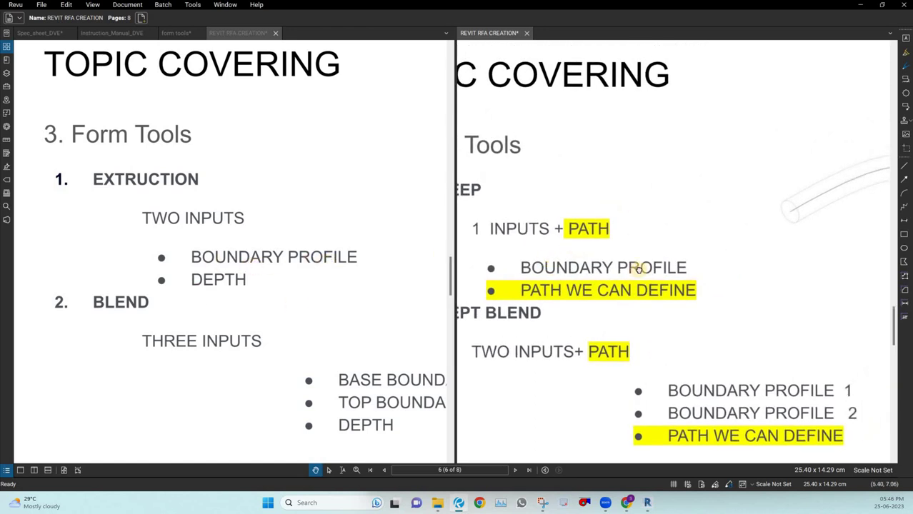
Step: Examine the Sweep and Swept Blend slide's input lists and the drawings of the curved path and its boundary profiles
ctrl+scroll(638, 268, down, 2)
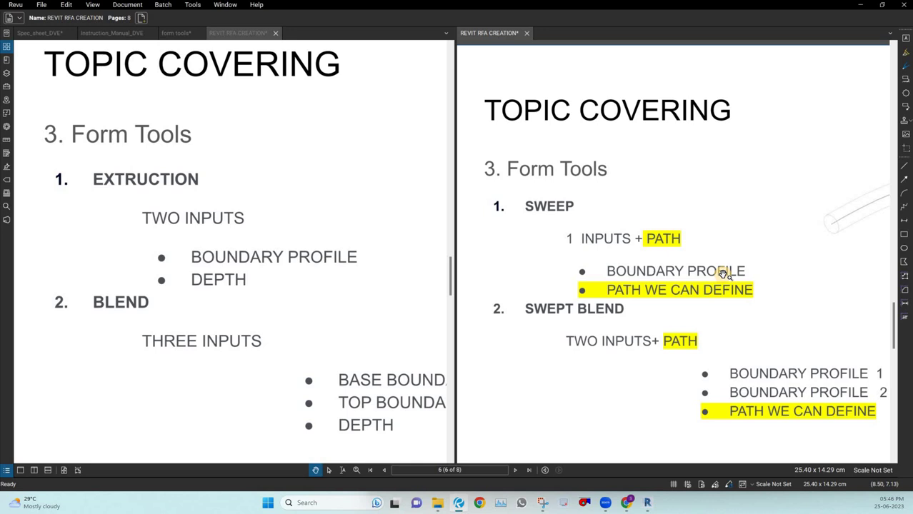
ctrl+scroll(707, 261, down, 2)
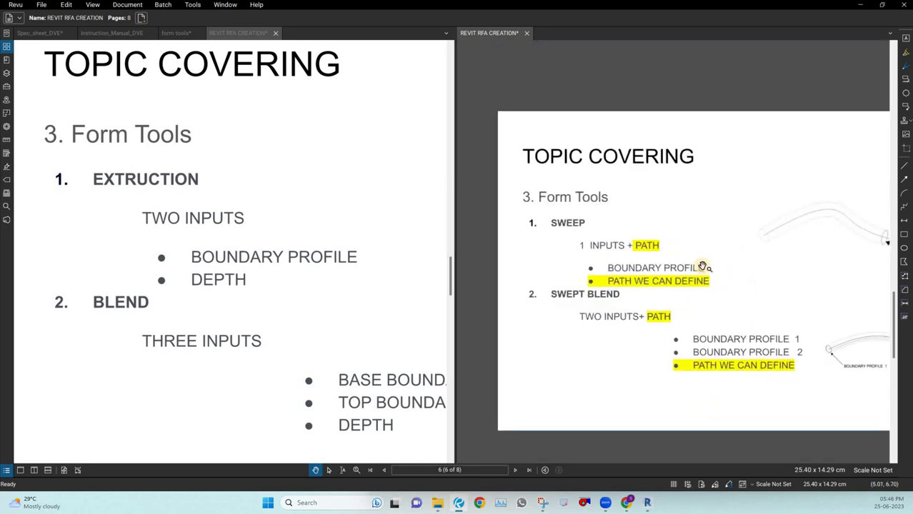
ctrl+scroll(704, 248, down, 1)
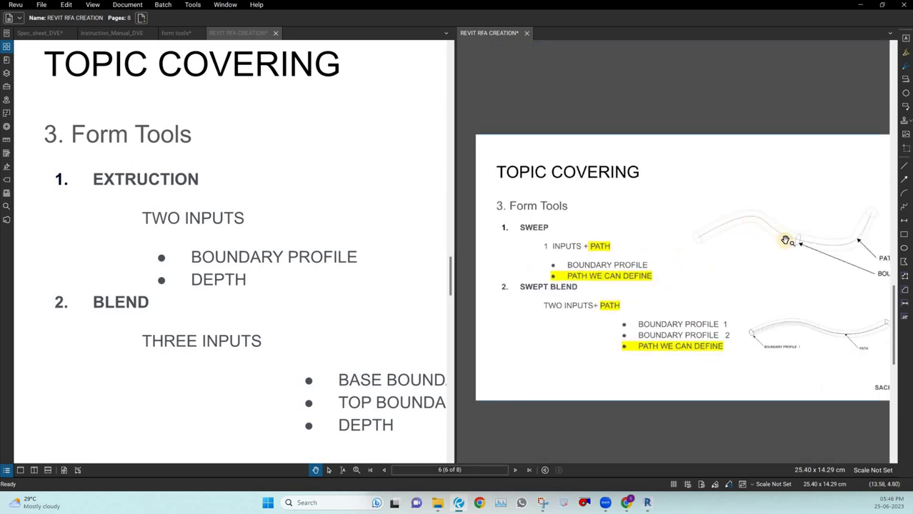
drag(853, 235, 719, 208)
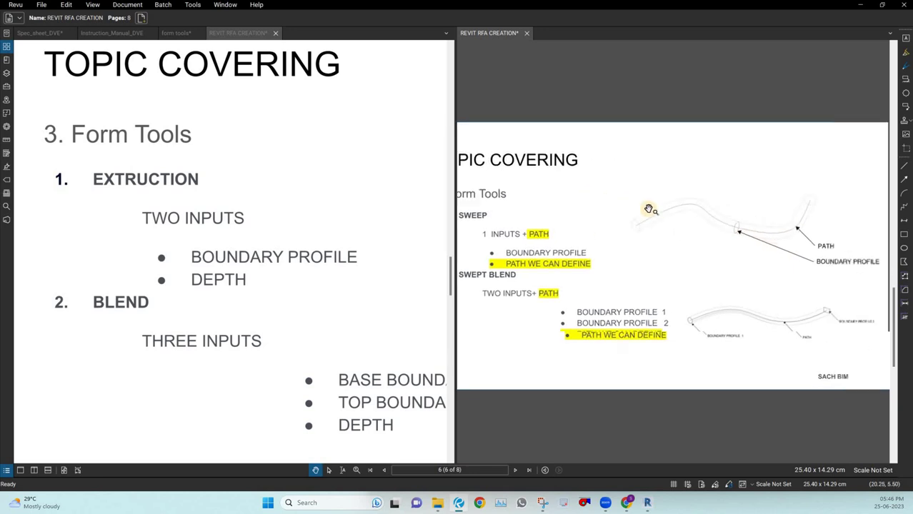
drag(743, 242, 756, 247)
scroll(743, 242, up, 1)
drag(736, 198, 689, 186)
scroll(689, 190, up, 3)
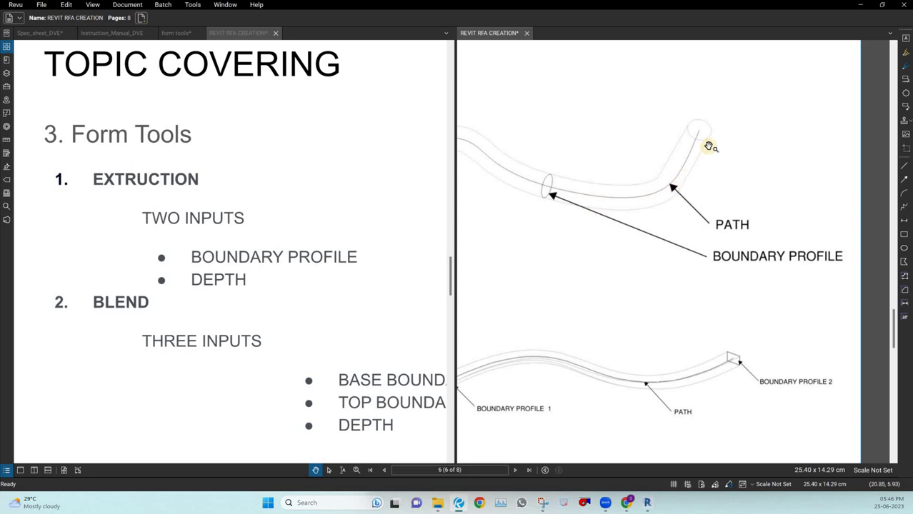
ctrl+scroll(580, 205, down, 1)
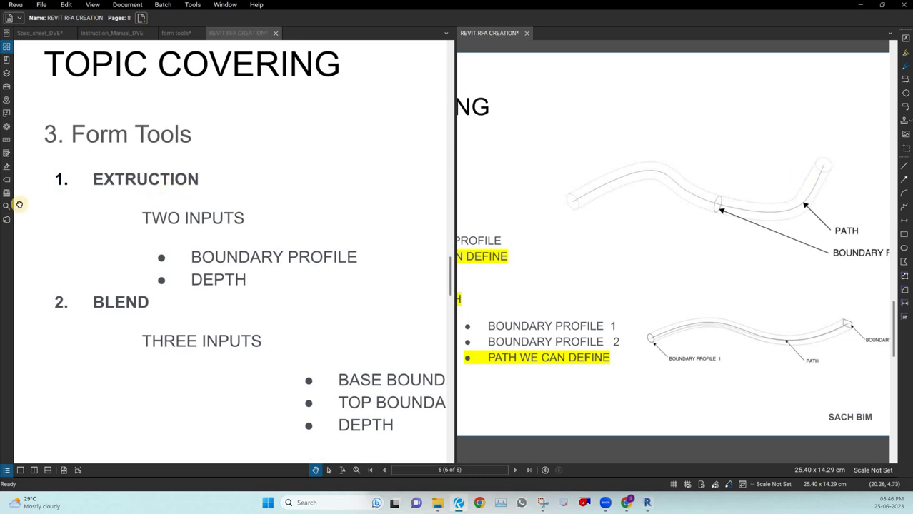
Step: Draw a straight red vertical line through the centre of the extrusion cylinder on the Extrusion and Blend slide
drag(398, 256, 198, 263)
scroll(197, 262, down, 1)
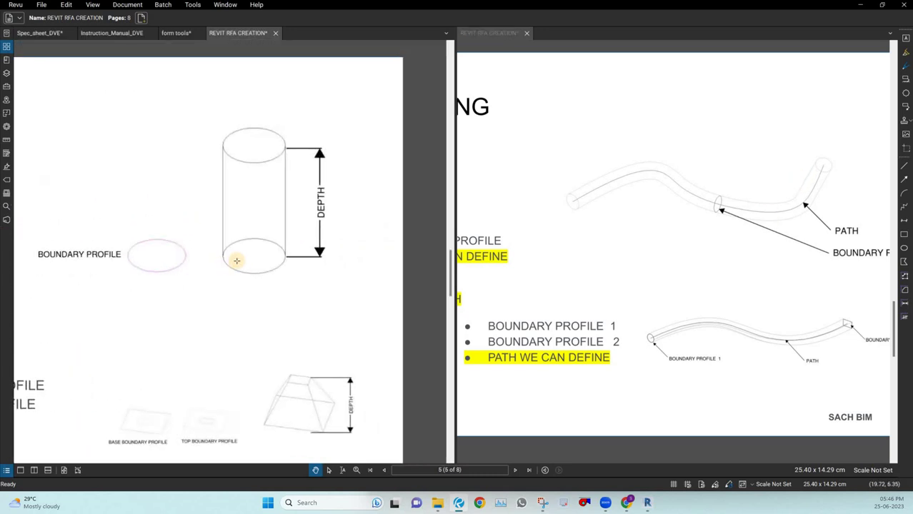
key(l)
drag(255, 106, 254, 263)
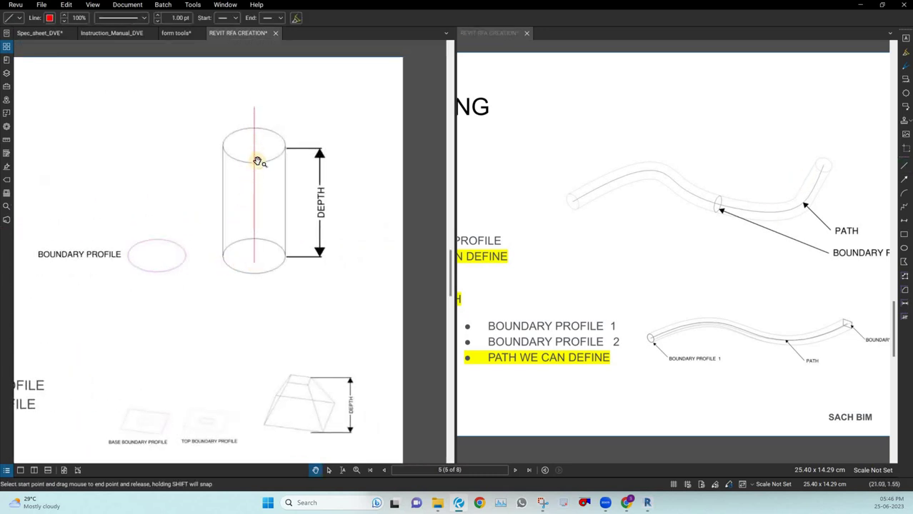
scroll(258, 161, down, 1)
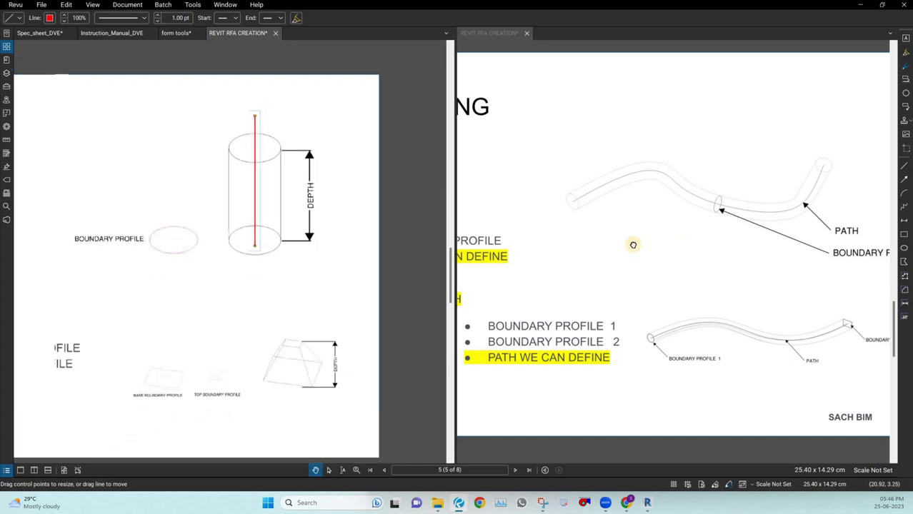
Step: Examine the sweep drawing's curved path and boundary profile on the Sweep and Swept Blend slide
scroll(725, 241, down, 1)
drag(573, 232, 684, 235)
scroll(562, 209, down, 3)
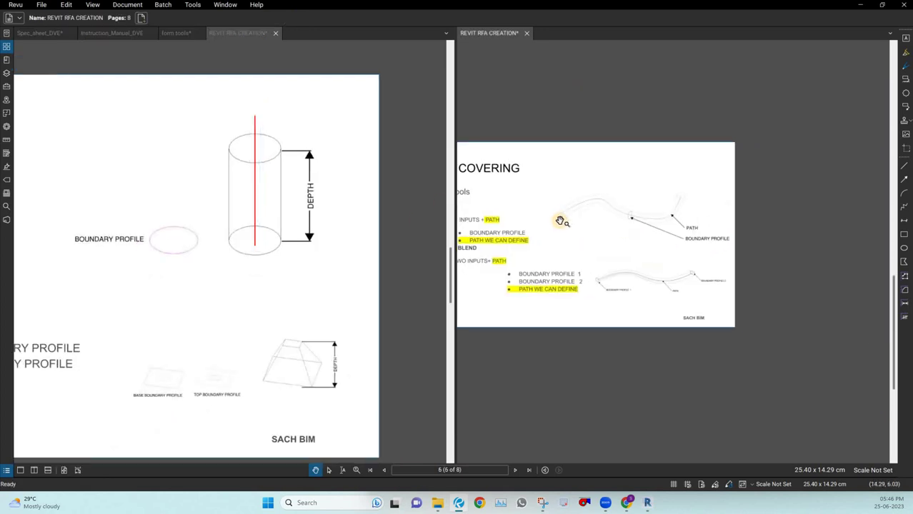
scroll(561, 216, up, 3)
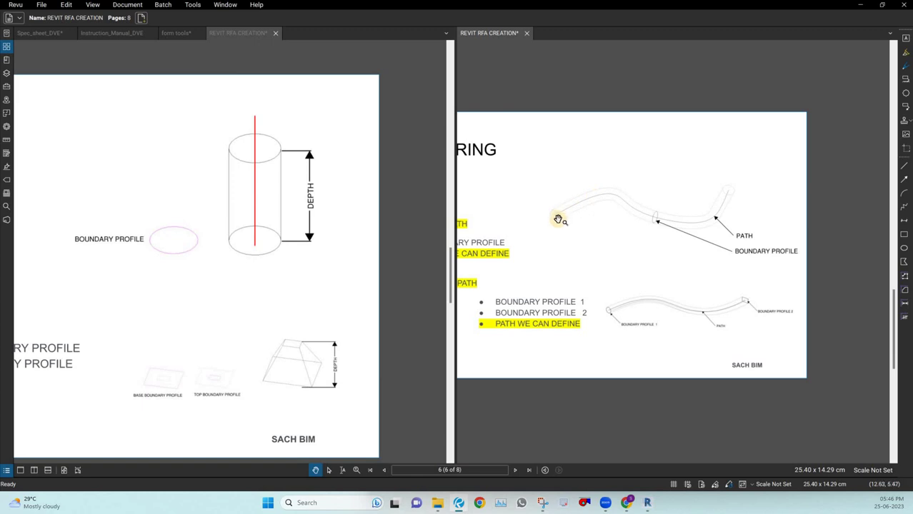
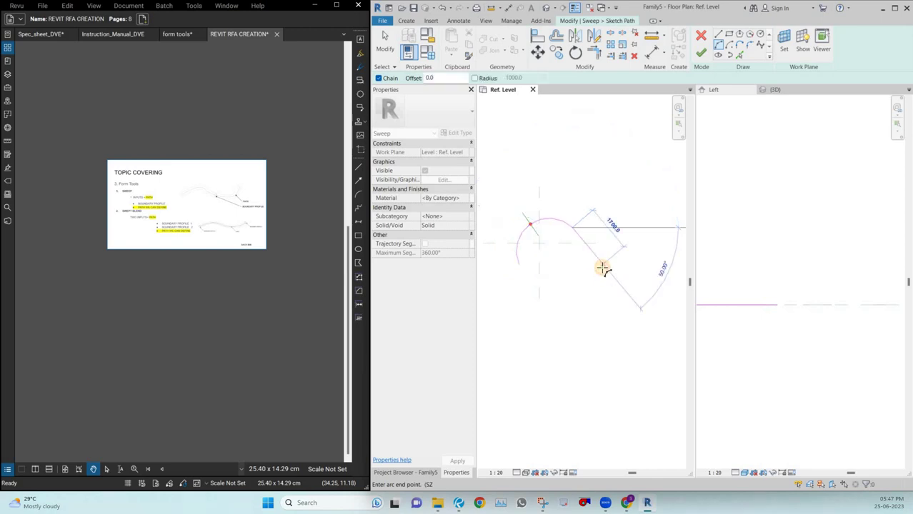
Step: Add a second, oppositely curved arc to the end of the sweep path in Ref. Level and finish the path sketch
click(601, 266)
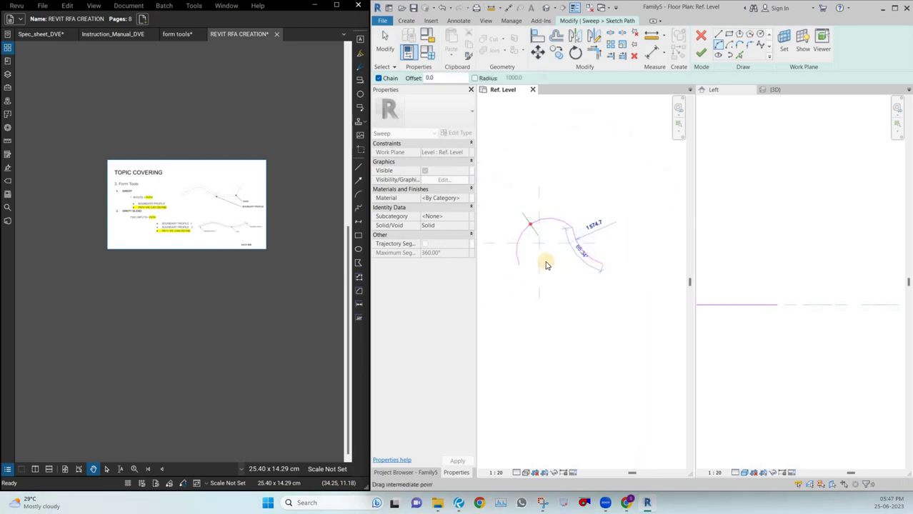
click(587, 250)
key(Escape)
key(Escape)
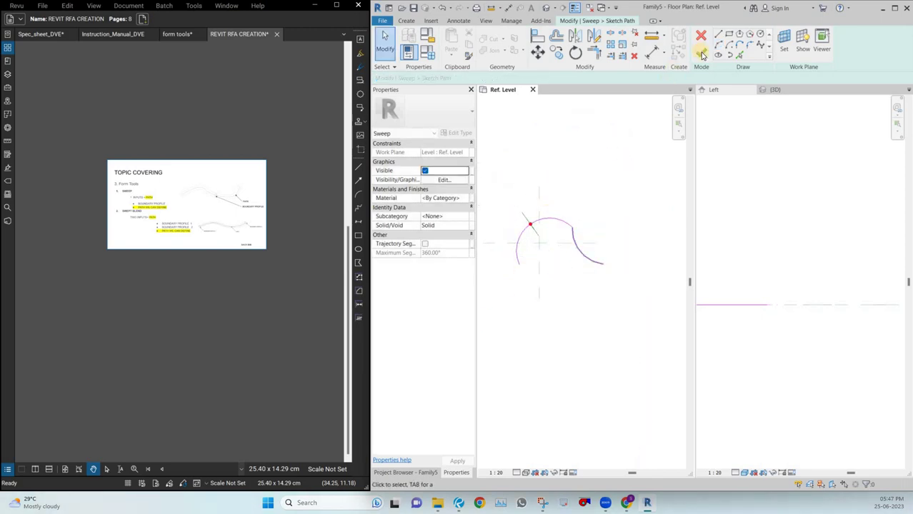
click(701, 55)
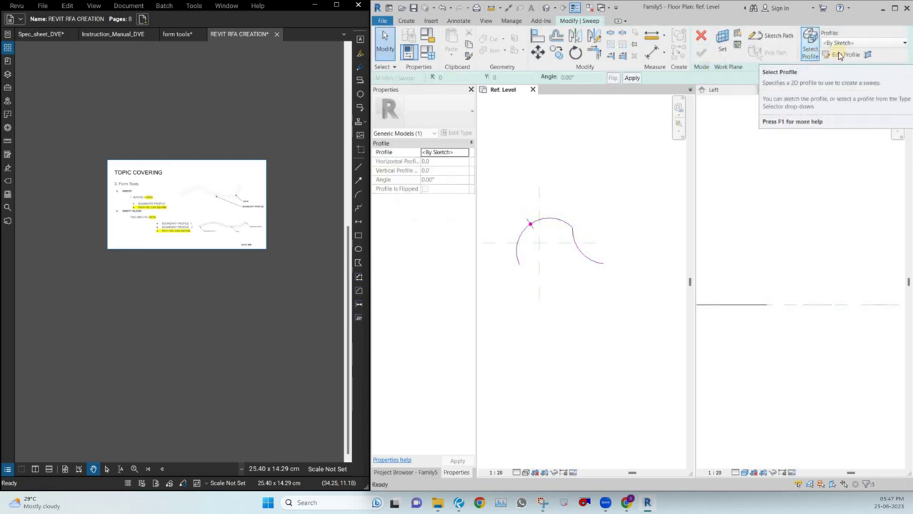
Step: Start editing the sweep's profile in the {3D} view and turn the view to face the profile plane
click(845, 55)
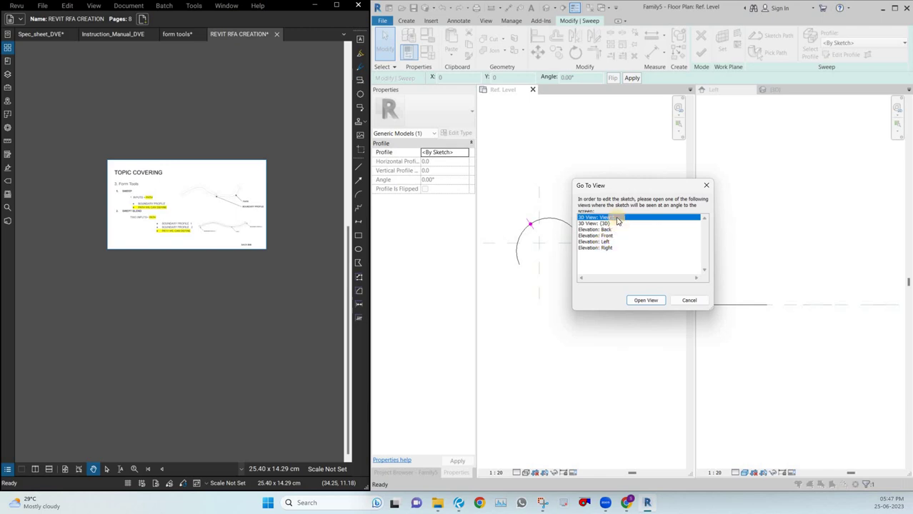
key(Down)
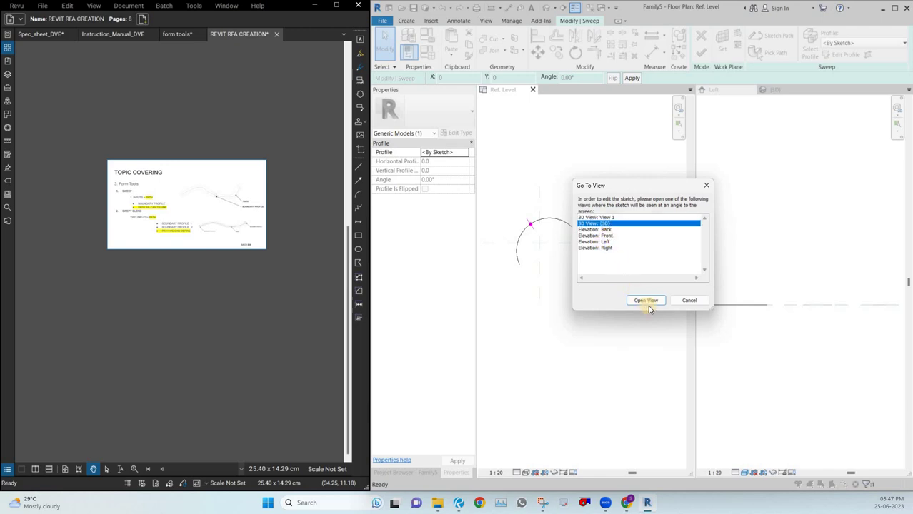
click(646, 300)
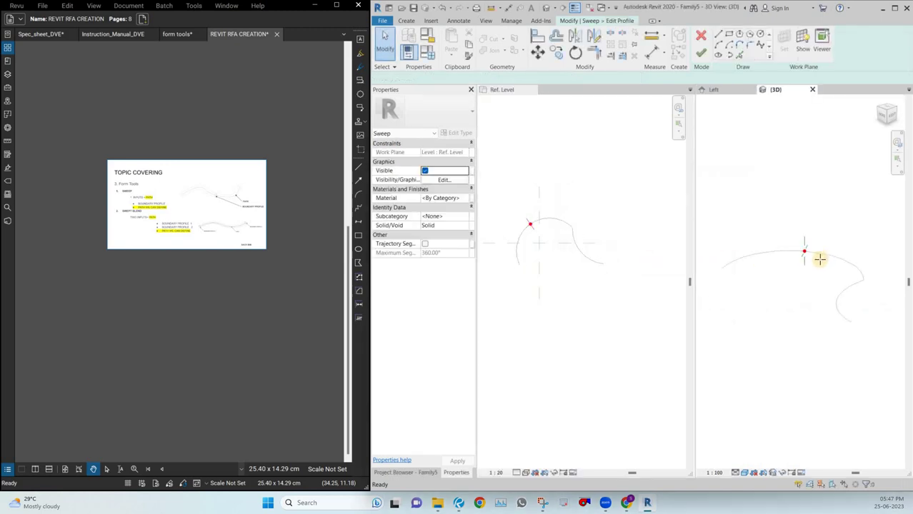
scroll(818, 263, up, 2)
shift+middle_drag(892, 279, 807, 270)
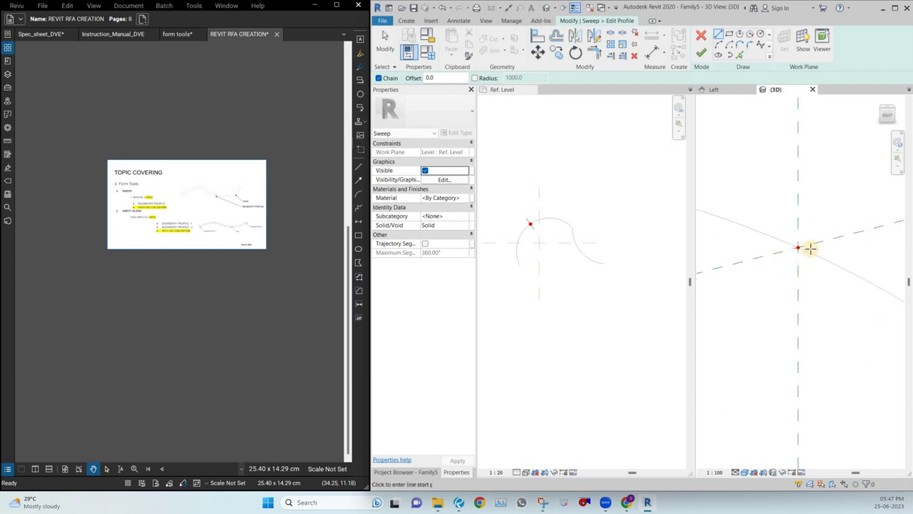
Step: Sketch a closed T-shaped profile around the path's profile point, with a flange about 18 mm thick, and finish the profile
click(794, 247)
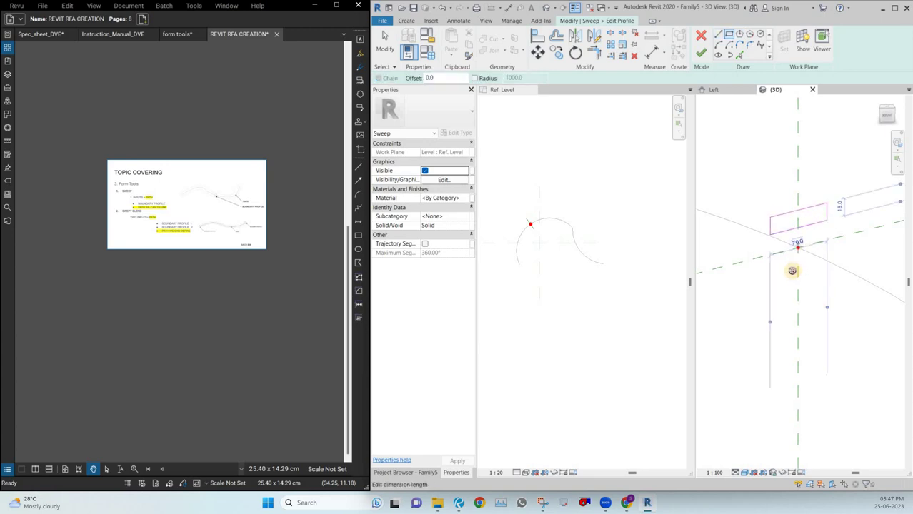
click(803, 229)
key(Delete)
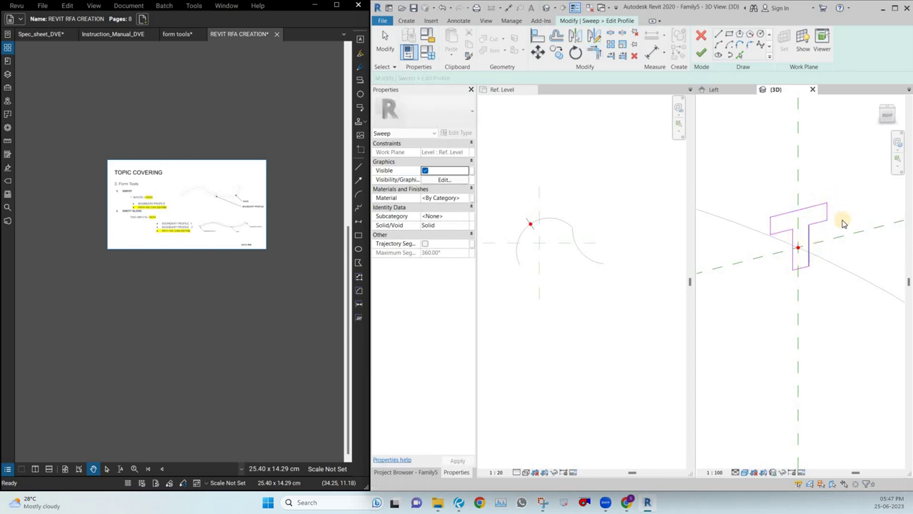
key(Escape)
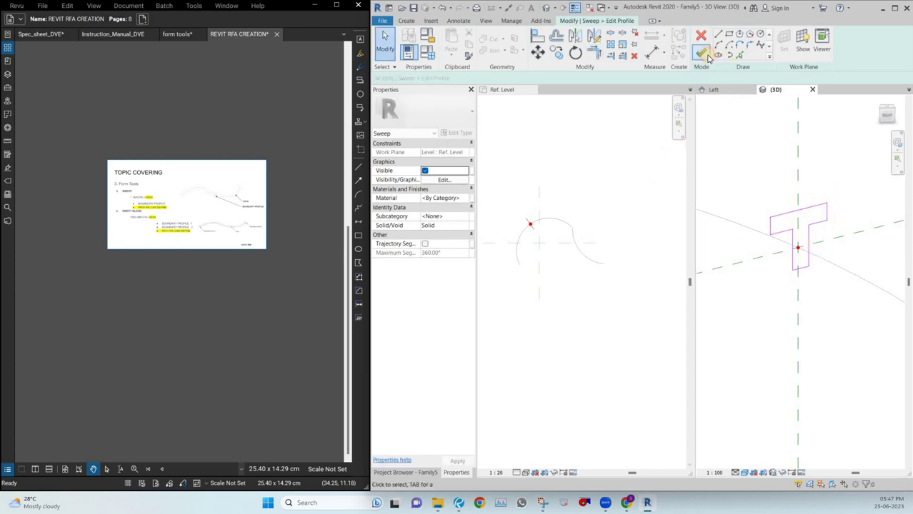
click(703, 54)
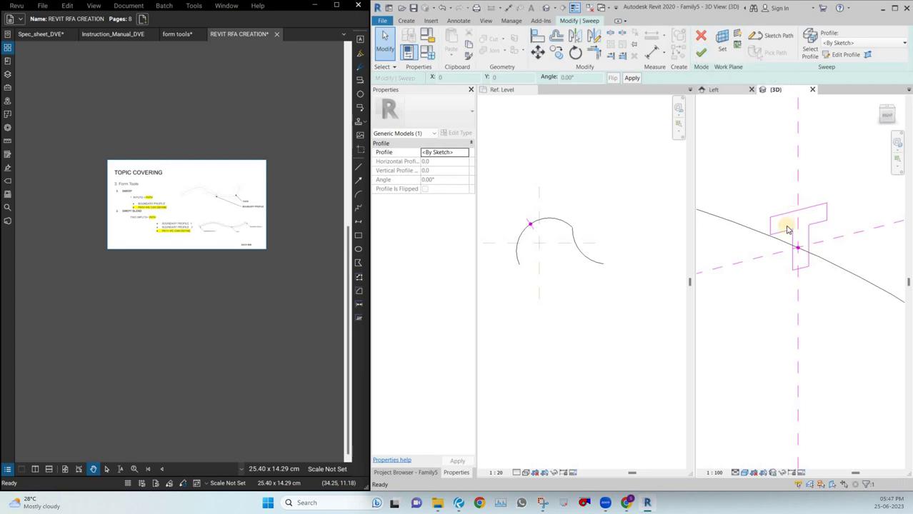
Step: Review the slide's sweep inputs against the T profile and curved path, and complete the sweep
scroll(811, 207, down, 2)
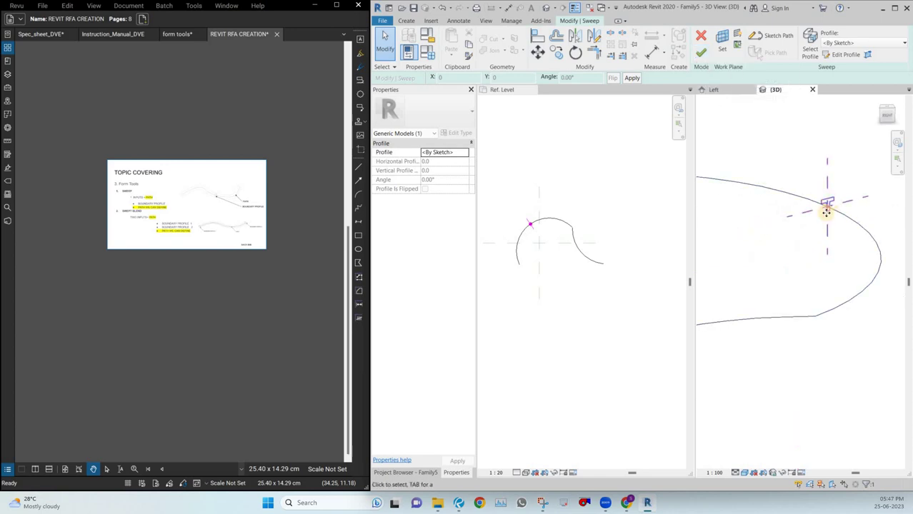
scroll(125, 212, up, 3)
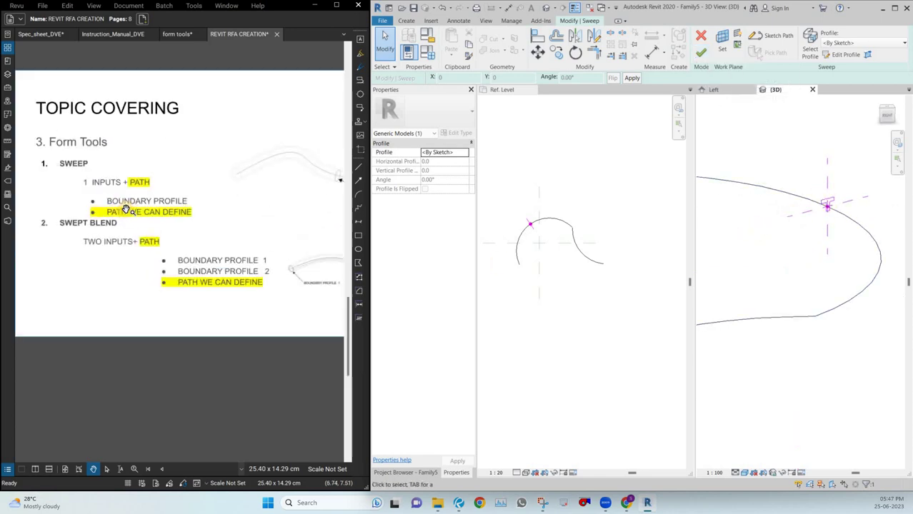
scroll(163, 198, up, 2)
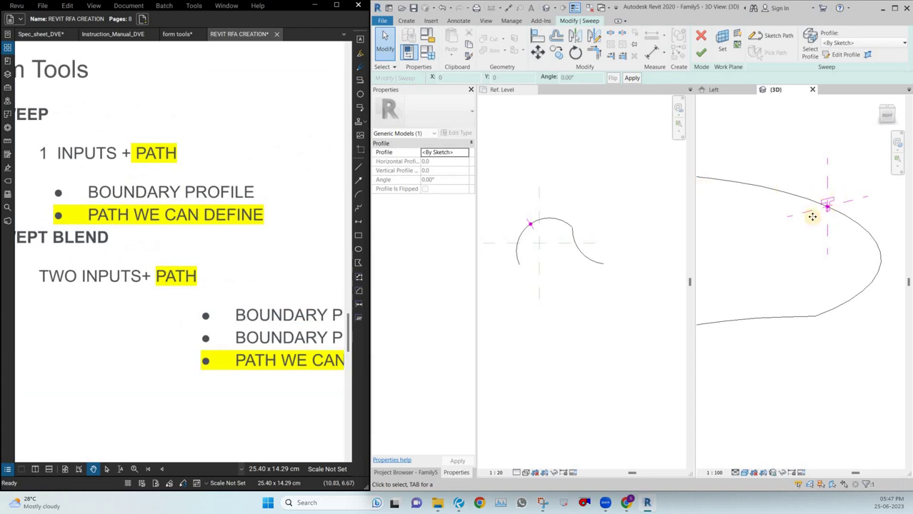
scroll(812, 217, up, 2)
scroll(764, 196, down, 4)
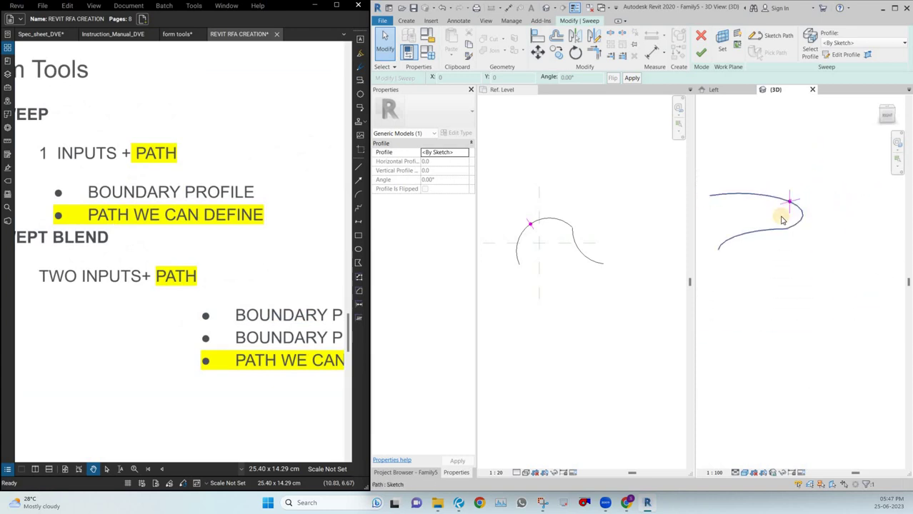
click(701, 55)
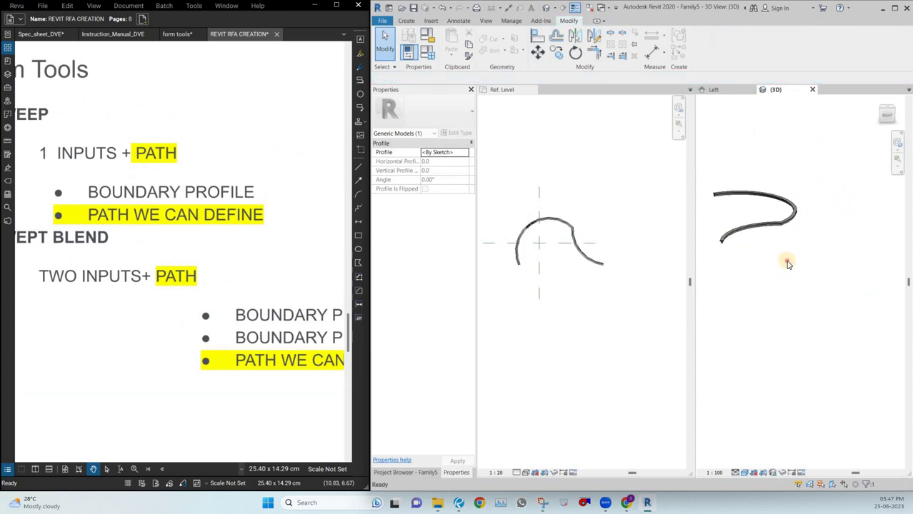
Step: Inspect the T-shaped ends and the full curve of the finished sweep in the 3D view
scroll(725, 248, up, 6)
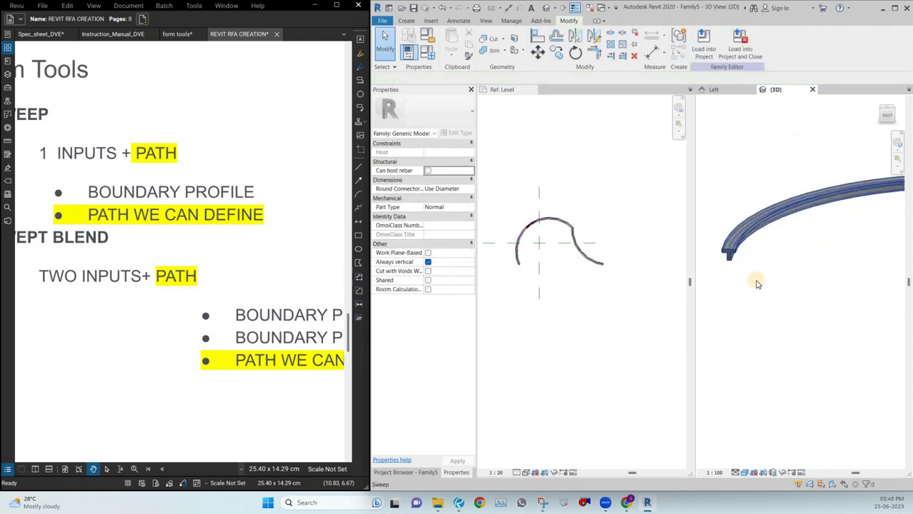
middle_drag(782, 275, 801, 297)
scroll(779, 291, down, 2)
middle_drag(726, 115, 723, 181)
scroll(723, 181, down, 2)
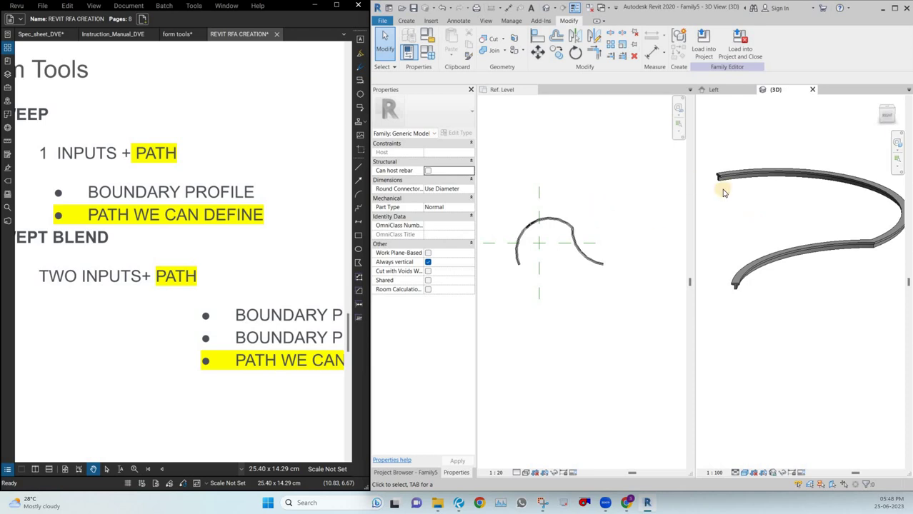
Step: Examine the swept blend's inputs on the slide and its drawing from boundary profile 1 along the path to boundary profile 2
scroll(172, 275, down, 4)
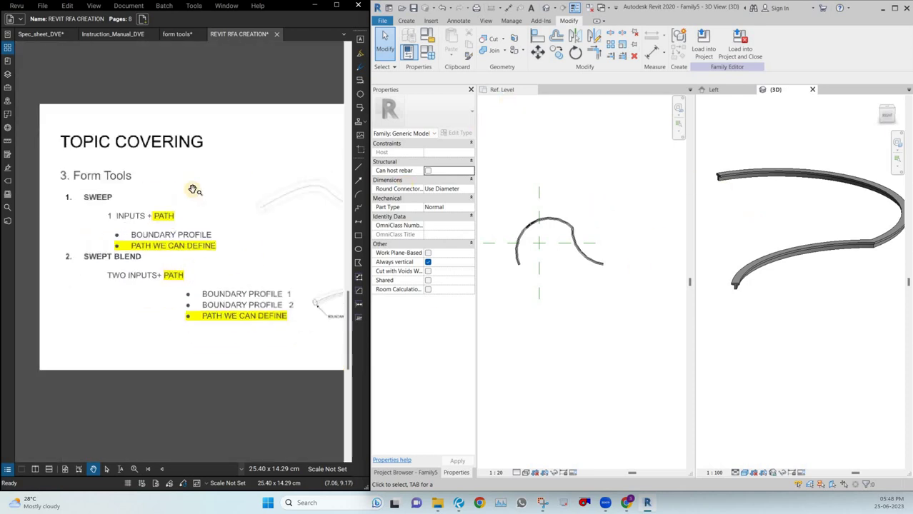
drag(261, 236, 183, 171)
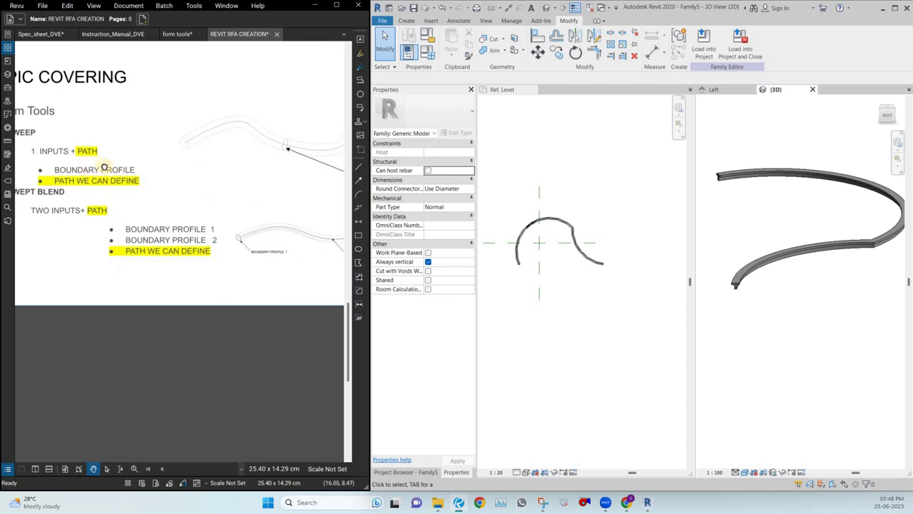
drag(153, 234, 162, 221)
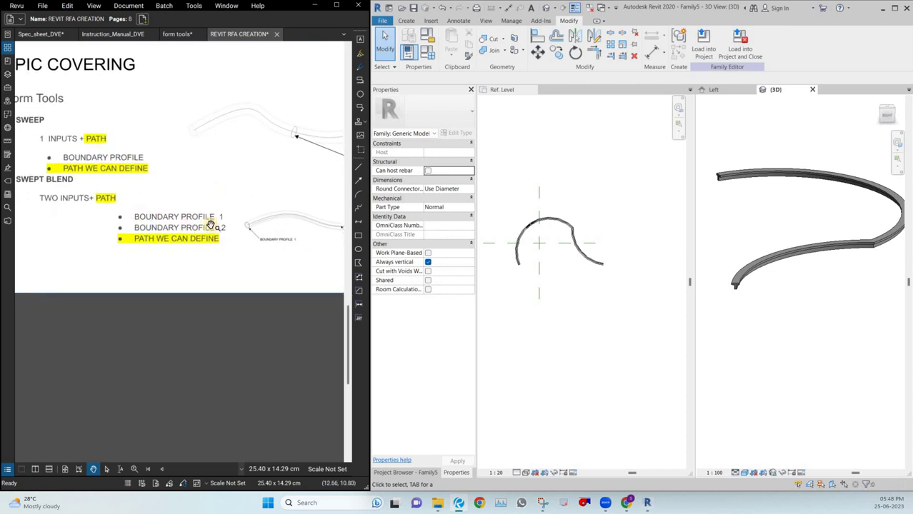
scroll(210, 225, right, 3)
scroll(194, 228, down, 1)
ctrl+scroll(179, 205, up, 2)
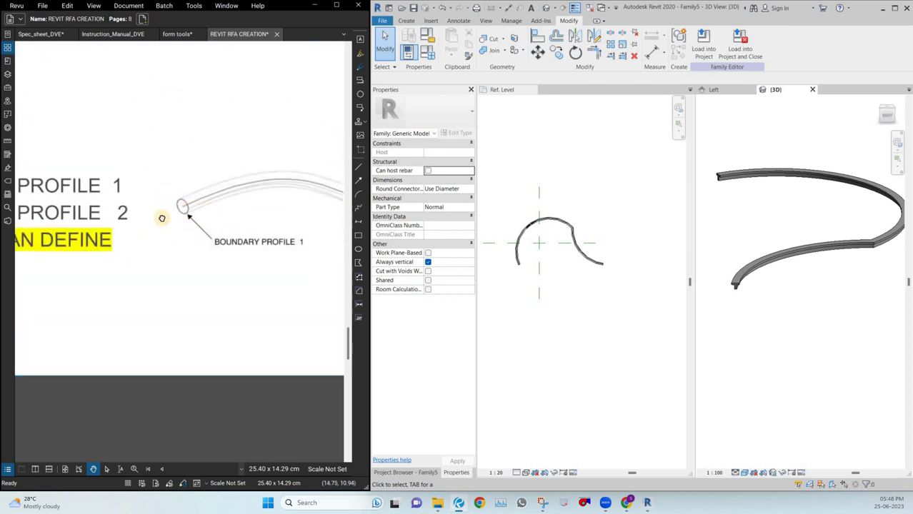
scroll(187, 212, down, 2)
drag(305, 192, 198, 197)
scroll(283, 187, up, 1)
scroll(286, 193, up, 1)
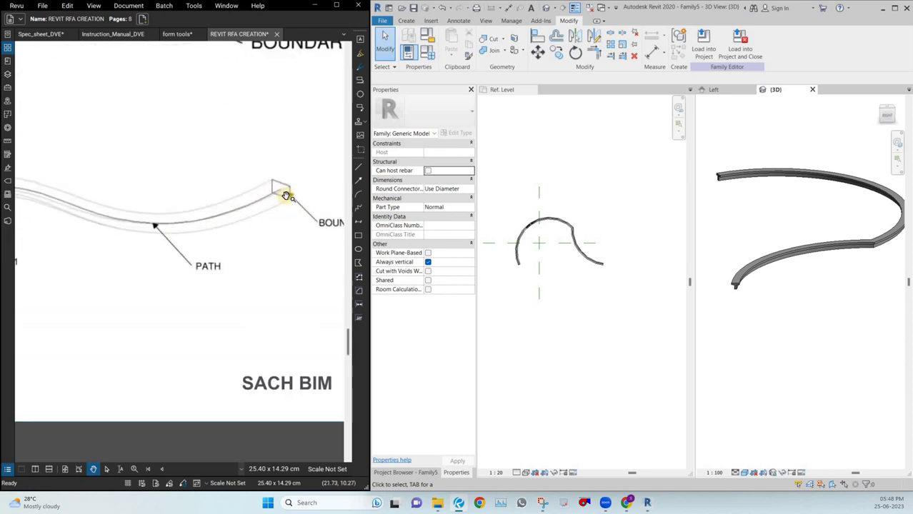
ctrl+scroll(79, 223, down, 2)
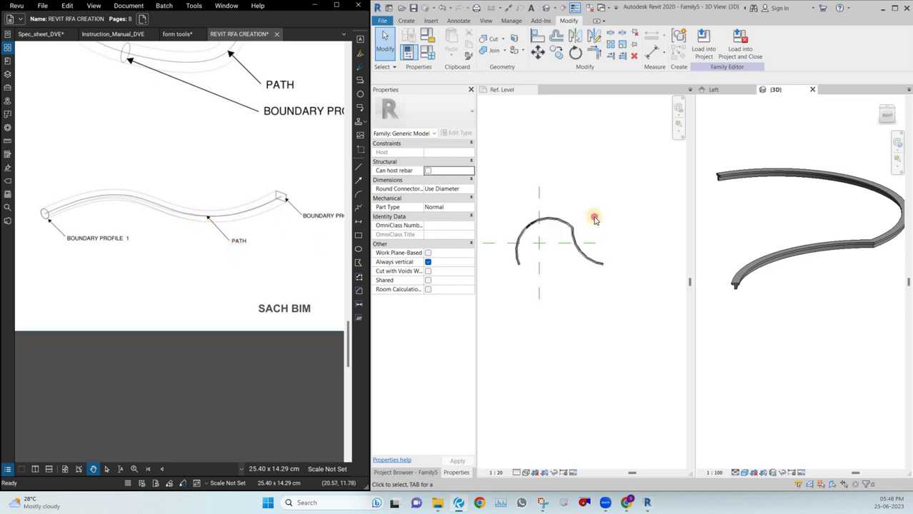
Step: Delete the sweep and start a Swept Blend, widening the Revit window to reveal all of its options
click(570, 229)
key(Delete)
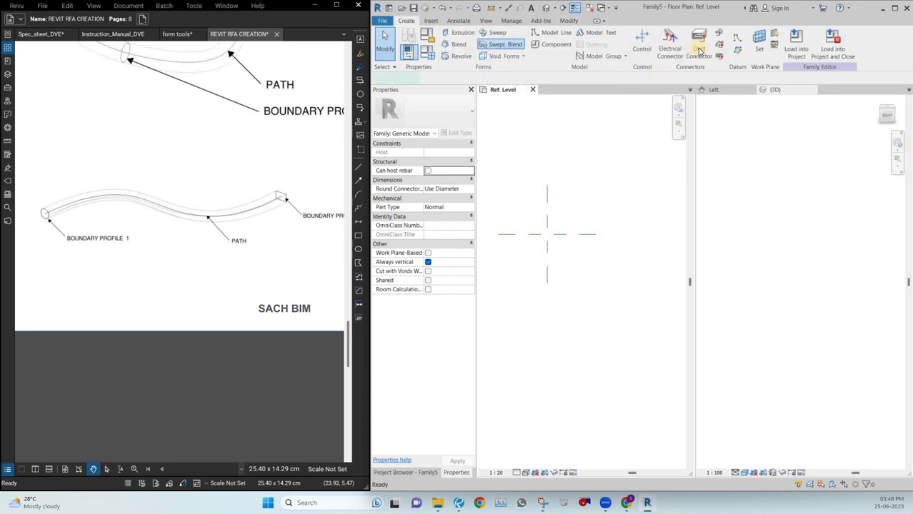
click(505, 45)
click(717, 56)
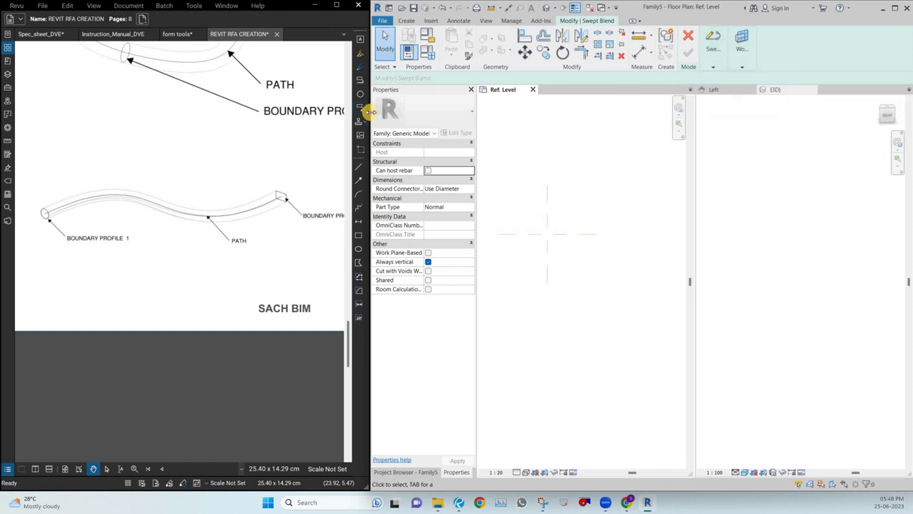
drag(371, 112, 227, 100)
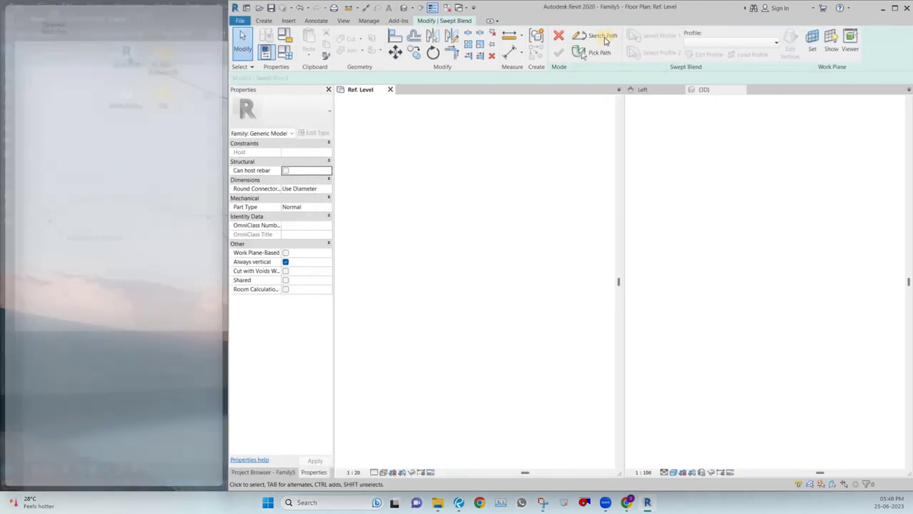
Step: Sketch a wavy spline path for the swept blend across the reference planes in Ref. Level and finish the path
click(595, 35)
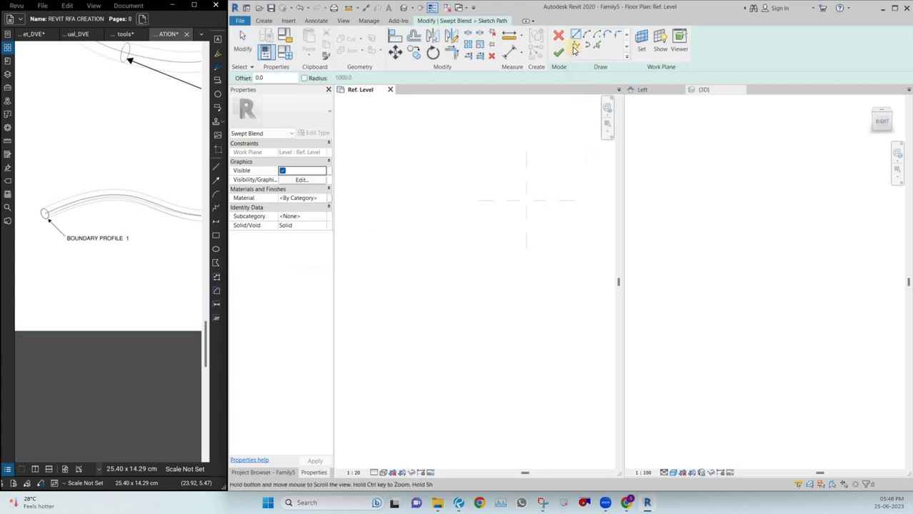
click(506, 219)
click(522, 188)
click(552, 217)
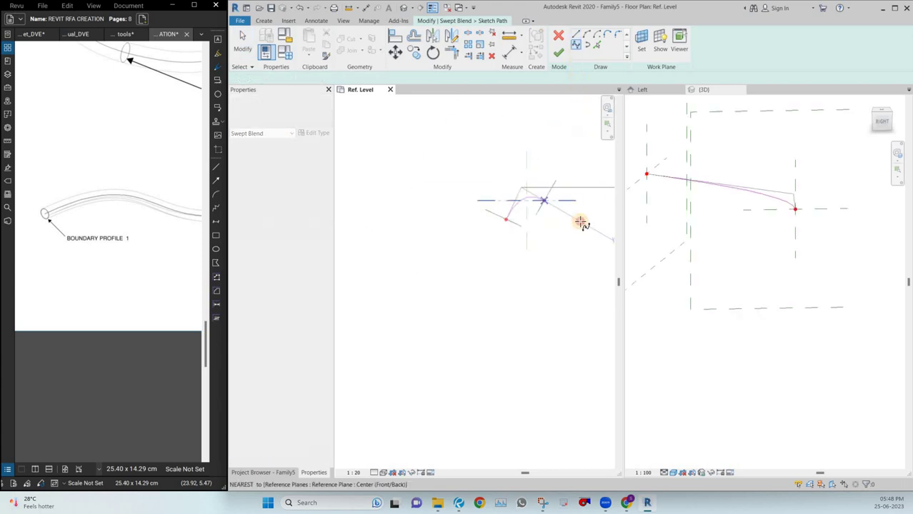
click(573, 223)
click(575, 188)
click(559, 54)
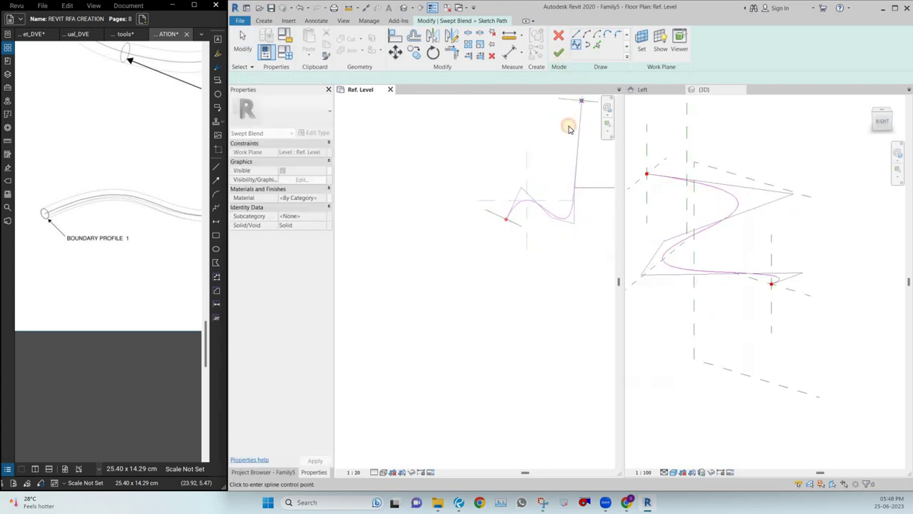
click(558, 51)
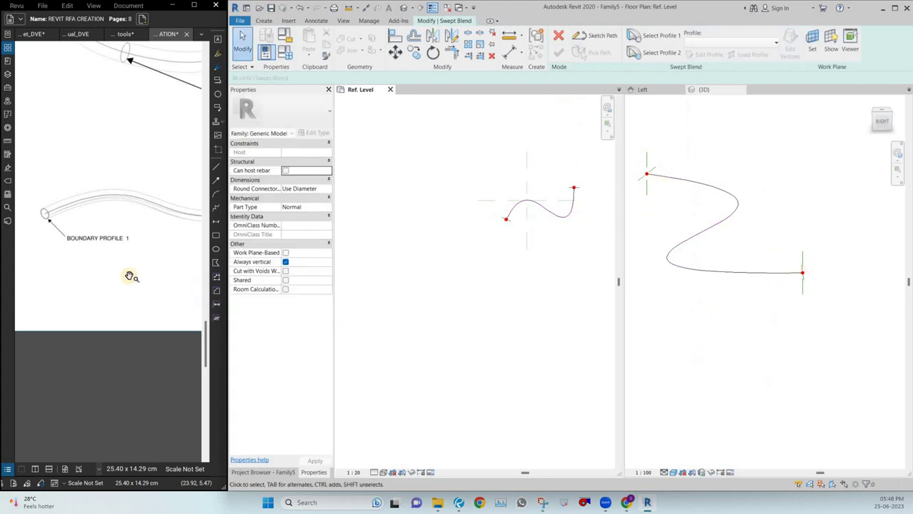
Step: Bring the slide's swept blend drawing into view to check the positions of its path and end profiles
scroll(123, 277, down, 4)
drag(108, 269, 68, 268)
scroll(171, 250, up, 2)
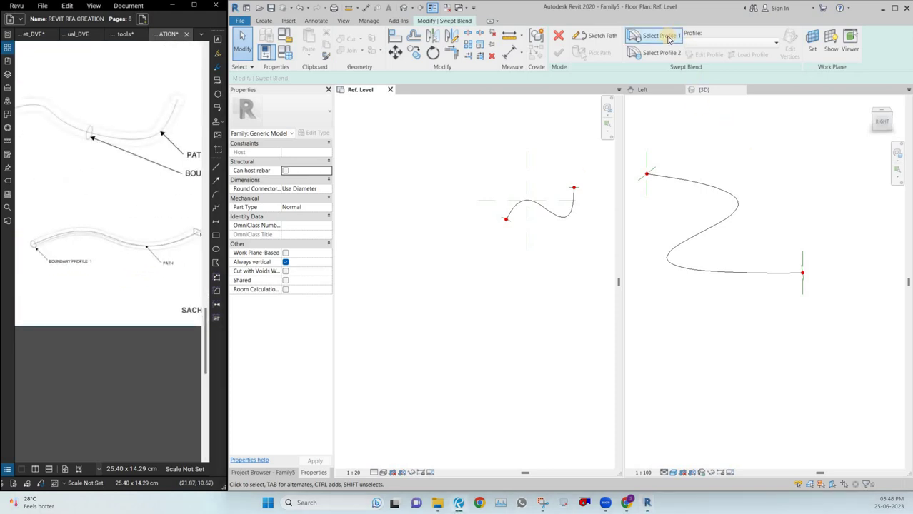
Step: Sketch a circle centred on the path's start point as profile 1 in 3D View: View 1 or {3D}, and finish the profile
click(655, 35)
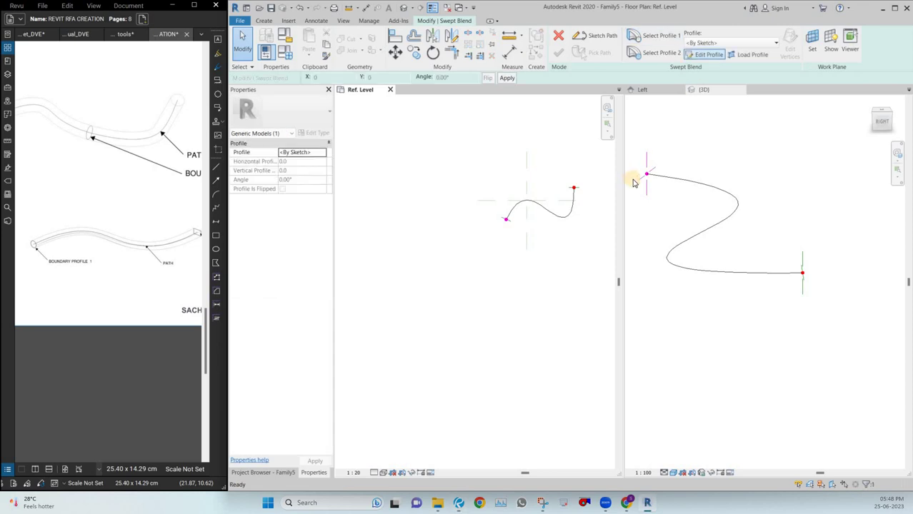
click(709, 55)
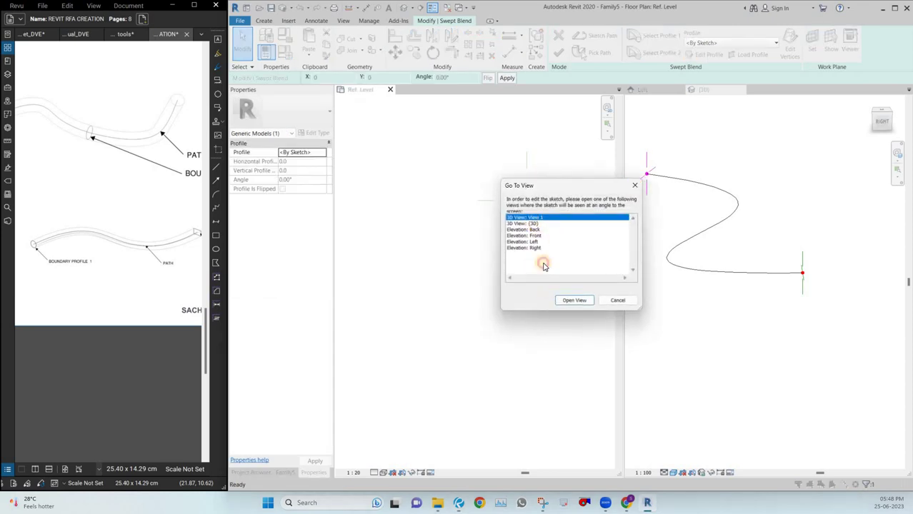
click(563, 303)
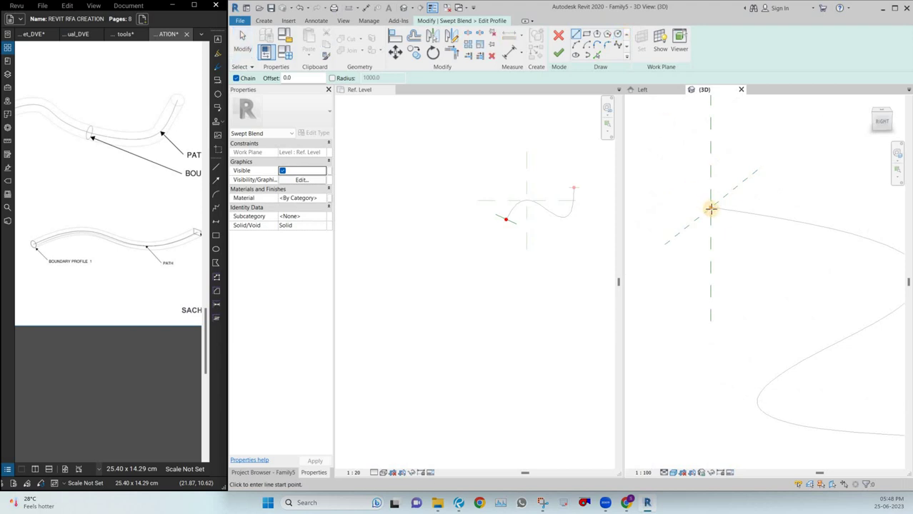
click(711, 209)
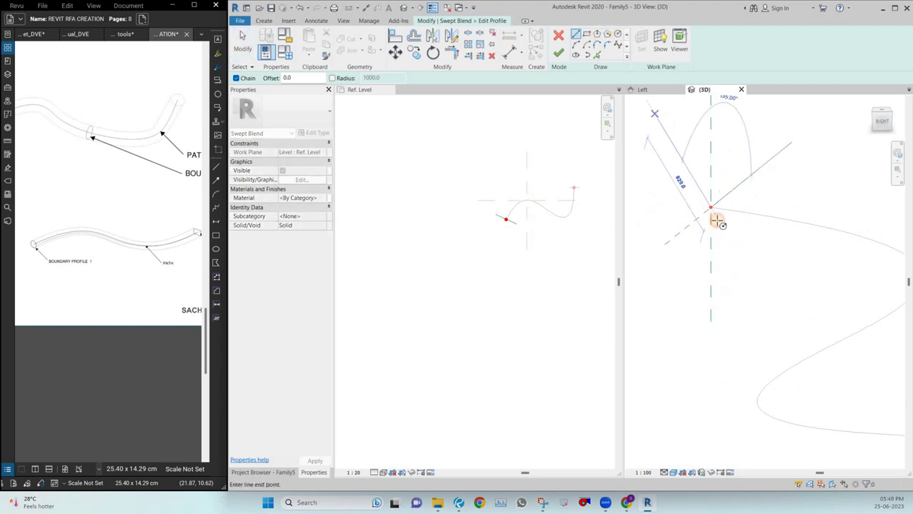
click(712, 236)
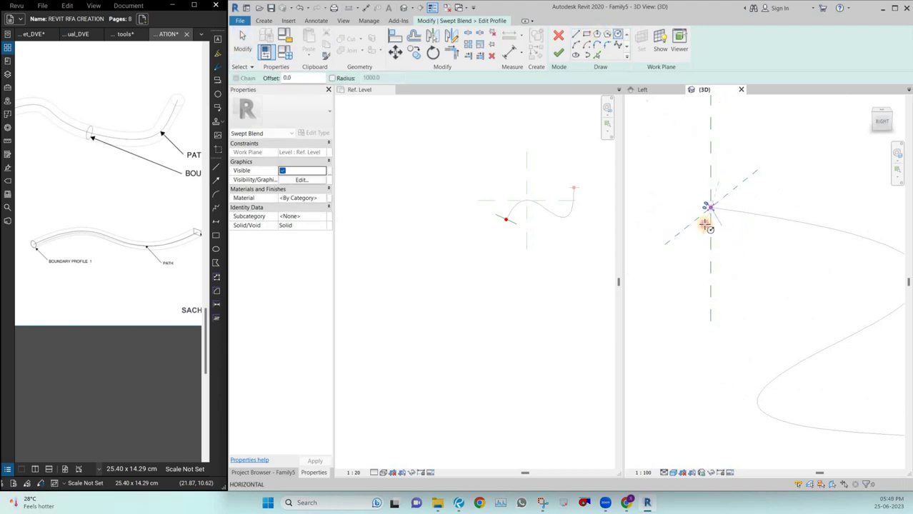
click(559, 52)
Step: Sketch a small upright rectangle around the path's other endpoint as profile 2 of the swept blend and finish the profile
click(661, 52)
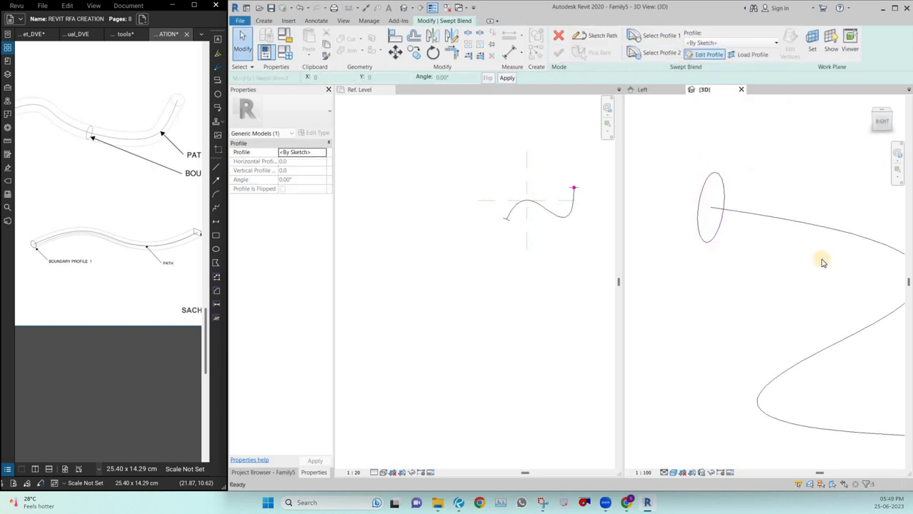
shift+middle_drag(822, 258, 843, 272)
click(662, 54)
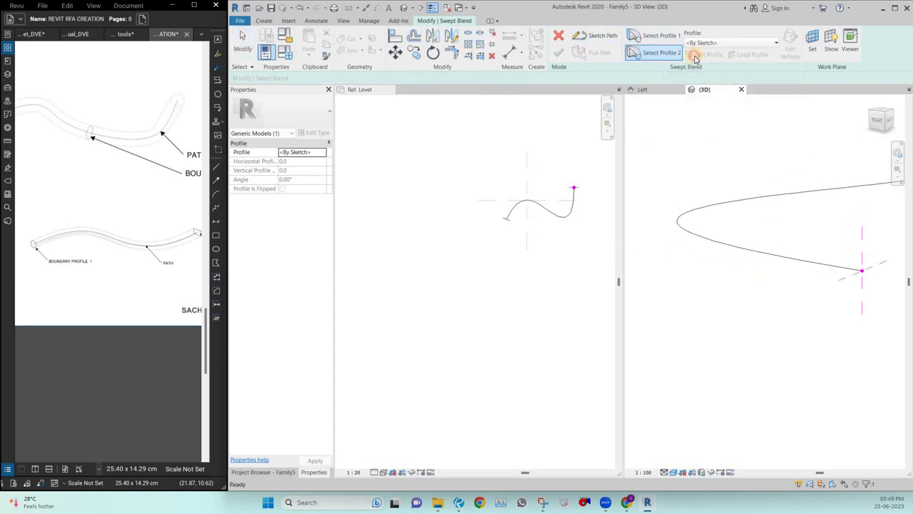
click(707, 55)
click(598, 36)
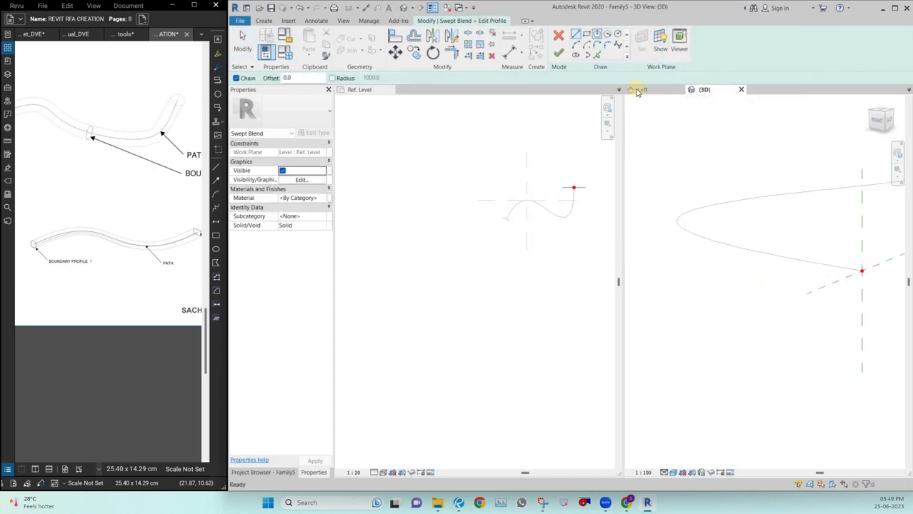
middle_drag(850, 247, 767, 203)
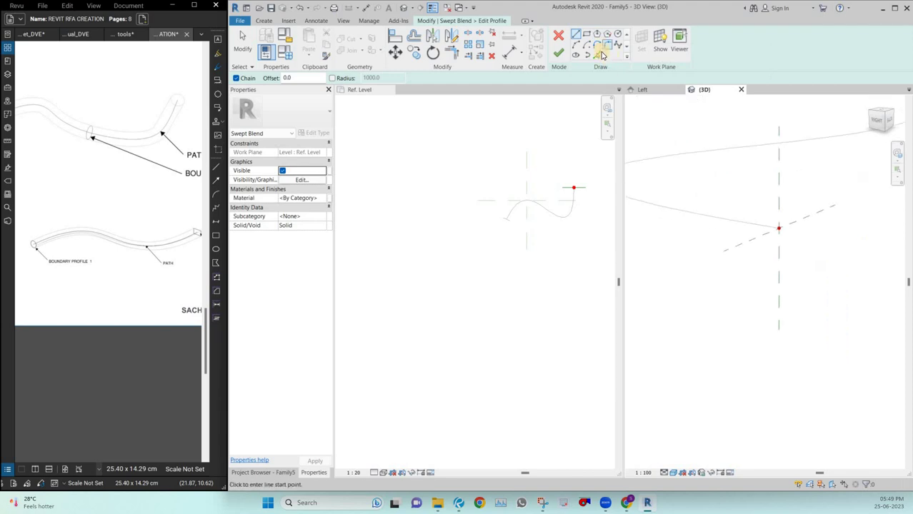
click(779, 228)
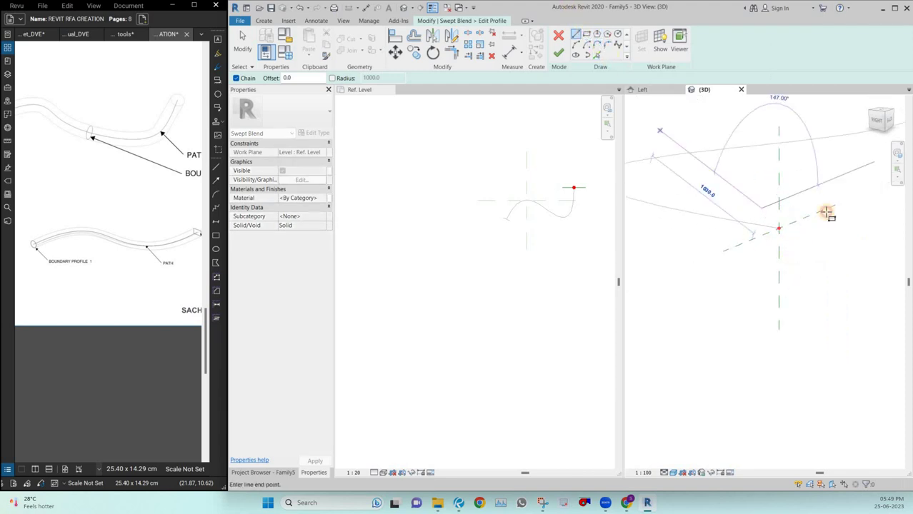
click(772, 212)
click(785, 242)
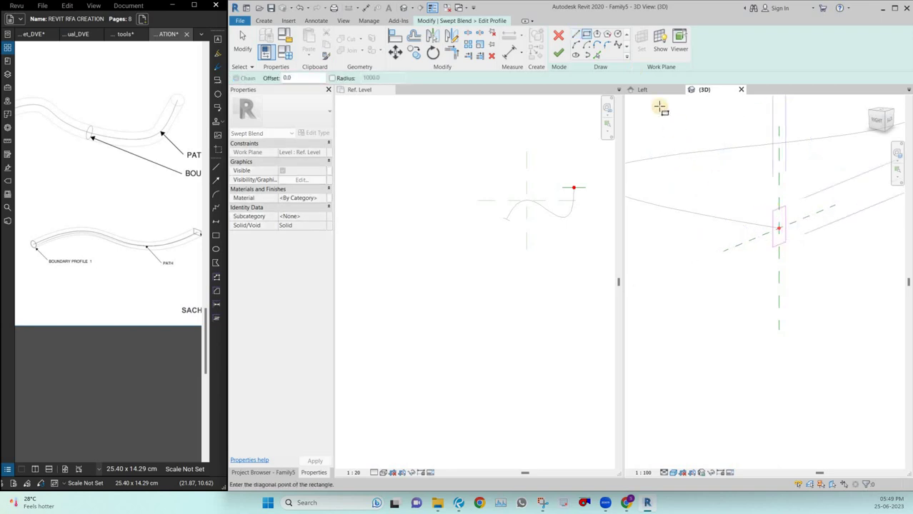
click(560, 55)
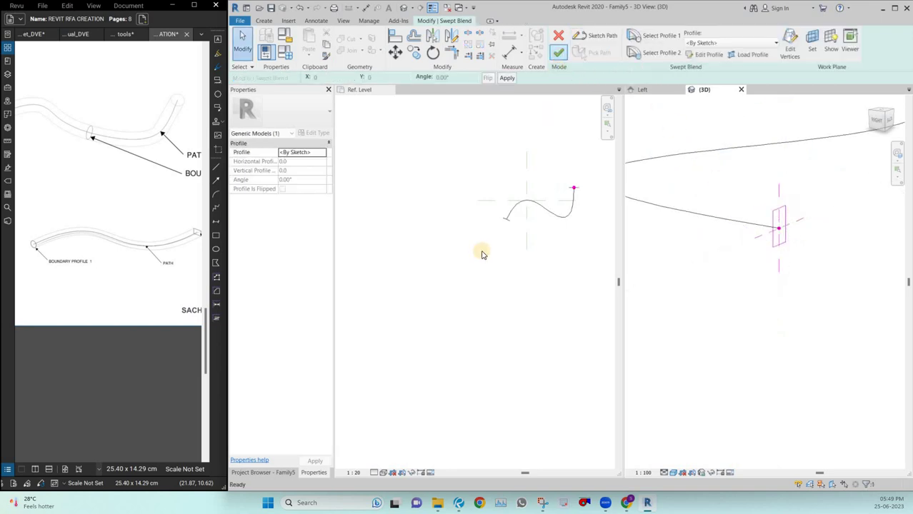
Step: Finish the swept blend and inspect the resulting solid from another angle in the 3D view
click(750, 296)
scroll(748, 296, down, 3)
click(762, 270)
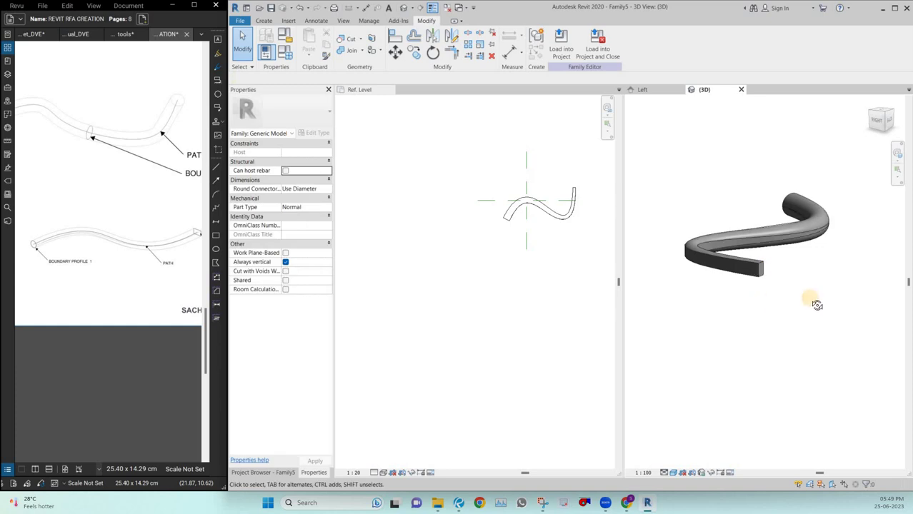
shift+middle_drag(811, 300, 850, 334)
Step: Reopen the swept blend to examine its path and both end profiles, finish the edit and view the solid from the front
click(720, 202)
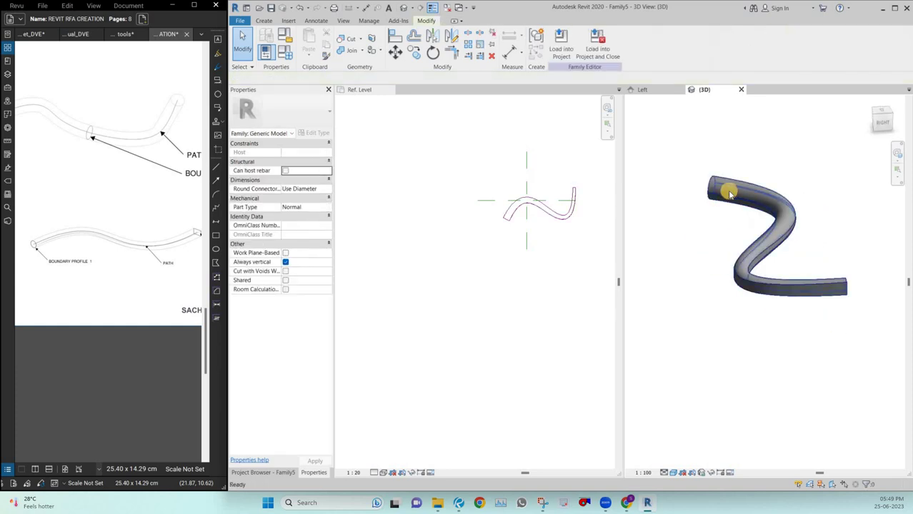
click(727, 190)
double_click(727, 191)
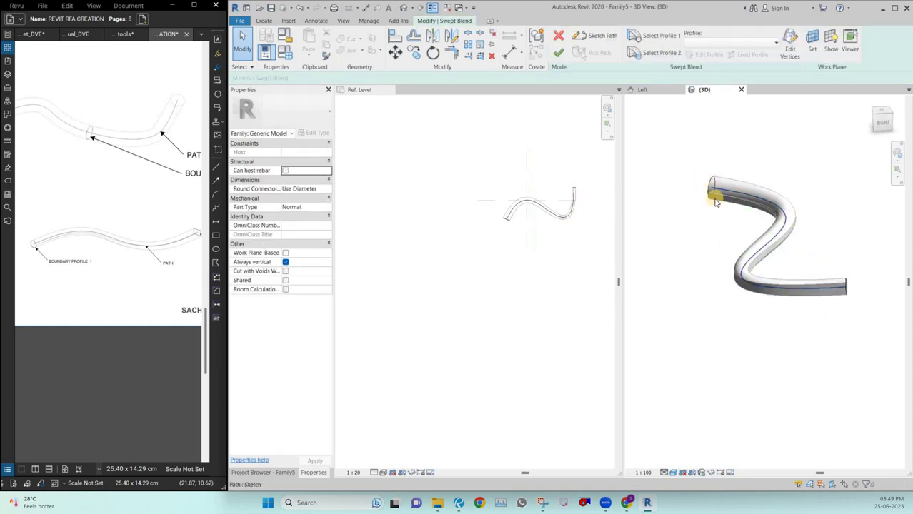
click(716, 201)
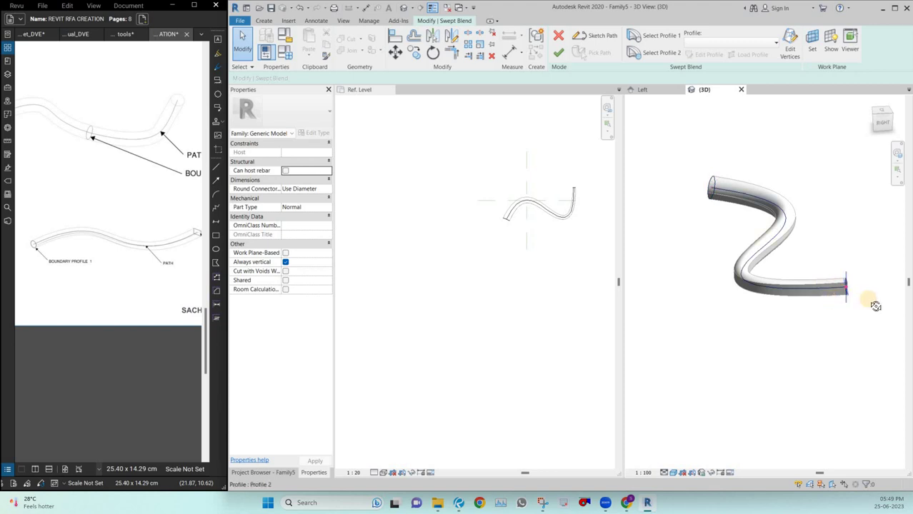
scroll(857, 304, up, 5)
mouse_move(850, 306)
shift+middle_down()
mouse_move(652, 141)
mouse_move(843, 294)
shift+middle_up()
scroll(843, 295, down, 4)
click(559, 54)
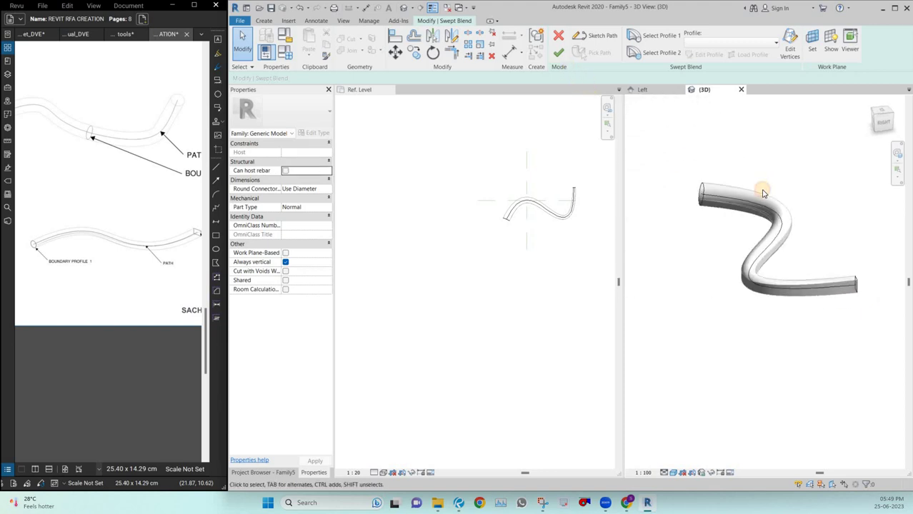
key(Escape)
shift+middle_drag(724, 235, 813, 229)
scroll(810, 213, down, 2)
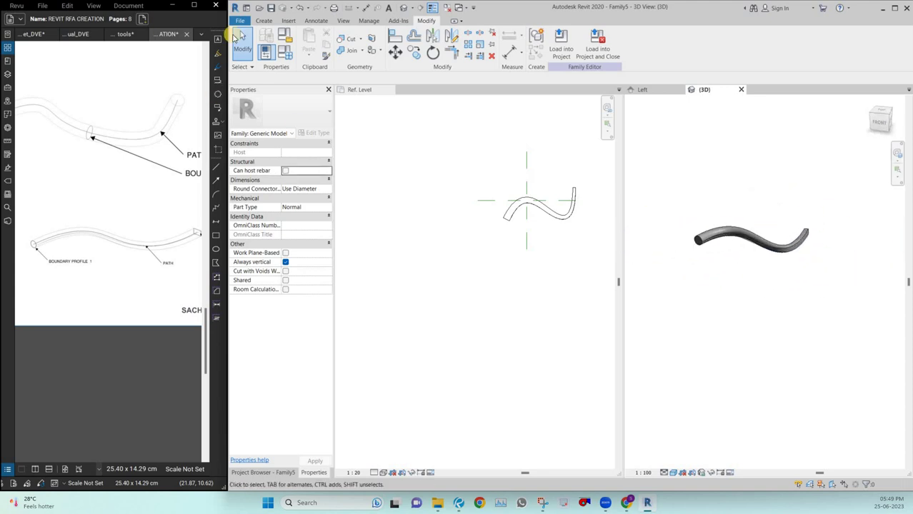
Step: Show the form creation tools, switch to the Revu slides and advance to the Revolve topic
click(520, 157)
click(67, 256)
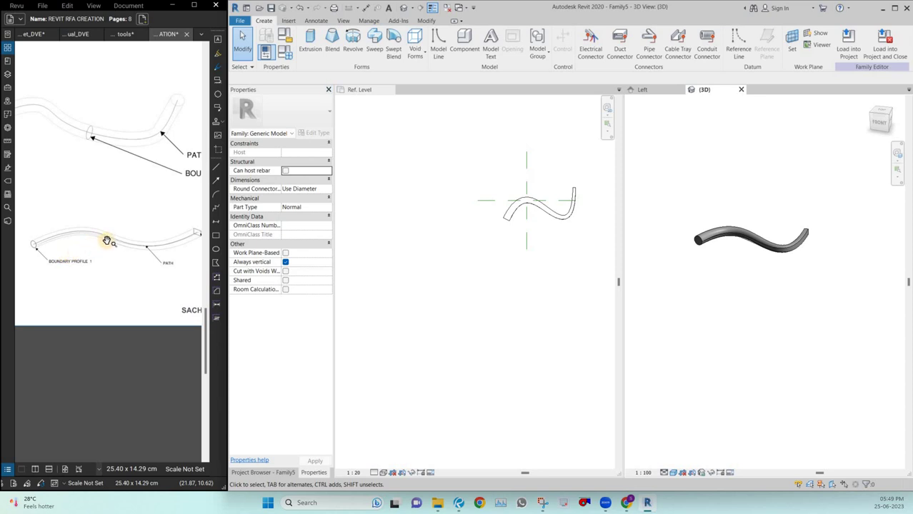
scroll(107, 241, down, 3)
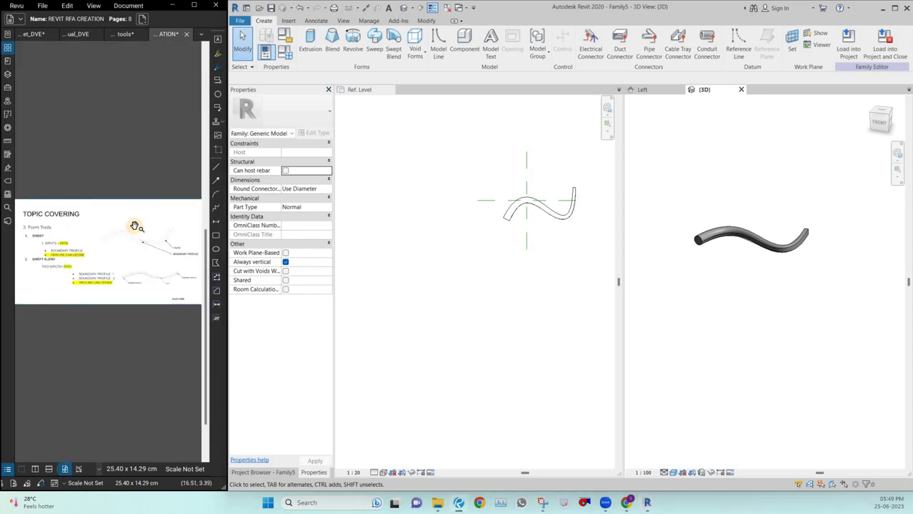
key(Page_Down)
scroll(29, 235, up, 4)
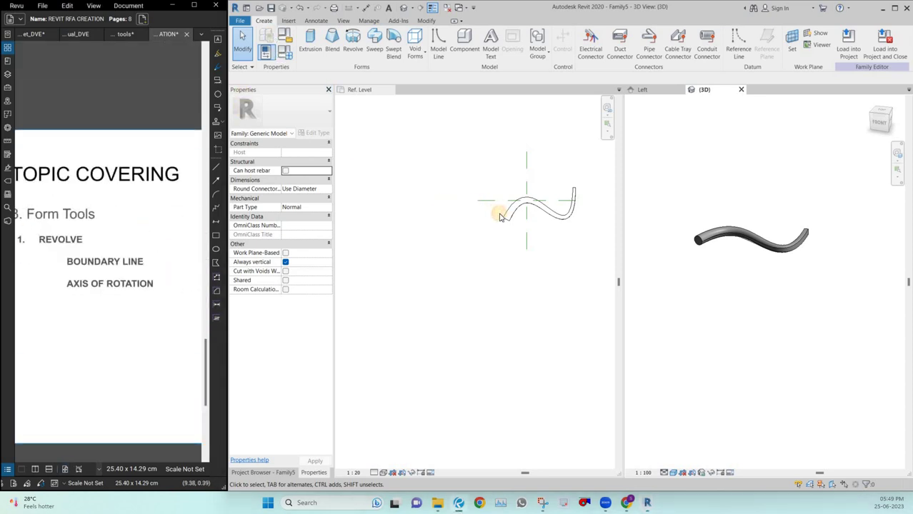
Step: Delete the swept blend from the family in Ref. Level
click(500, 217)
click(501, 215)
key(Delete)
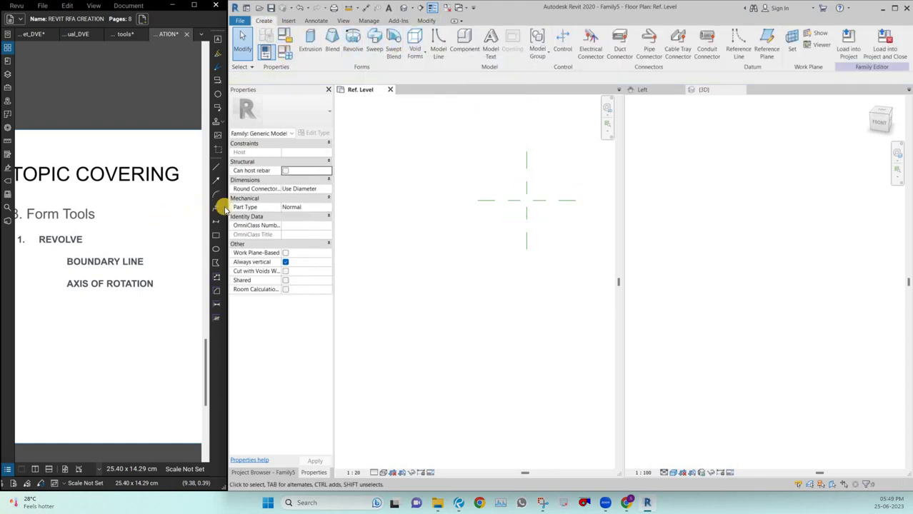
Step: Widen the slide window and examine the Revolve slide's boundary profile and axis of rotation drawing
drag(230, 206, 301, 206)
scroll(156, 261, down, 3)
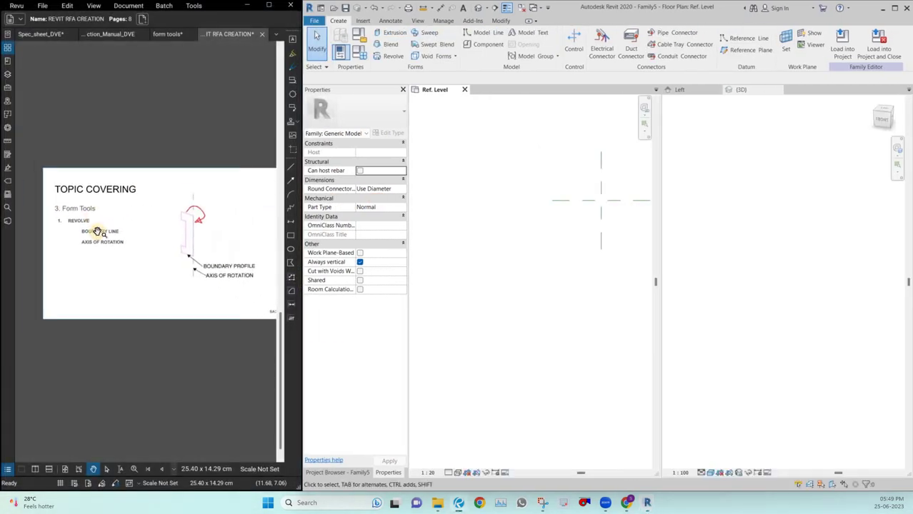
scroll(94, 224, up, 3)
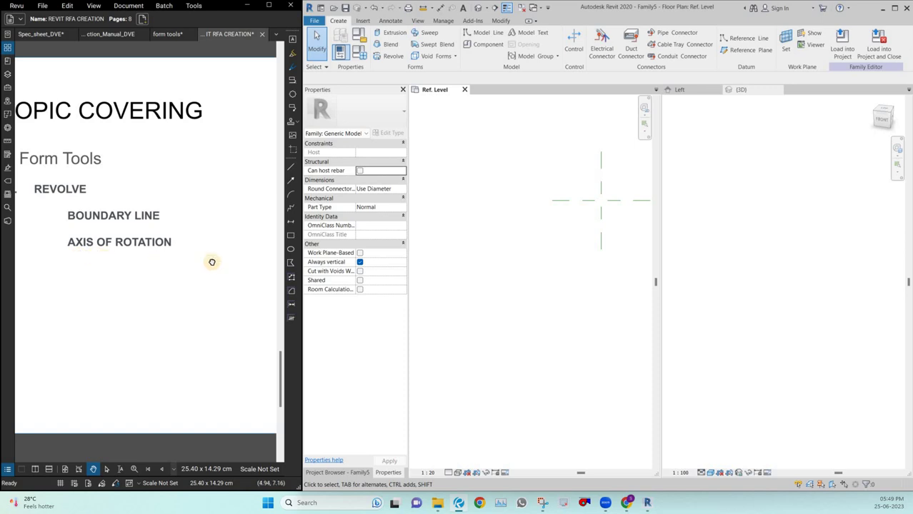
scroll(178, 243, down, 3)
scroll(170, 218, up, 4)
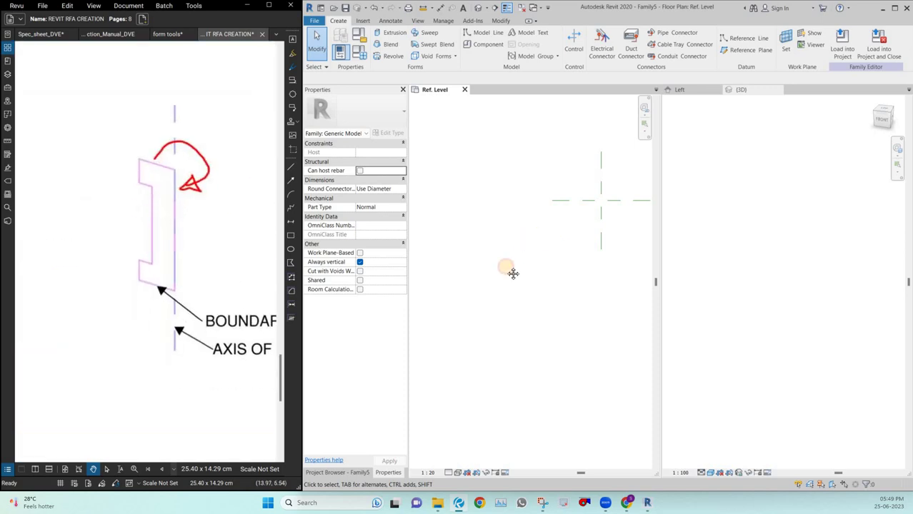
middle_drag(513, 273, 483, 280)
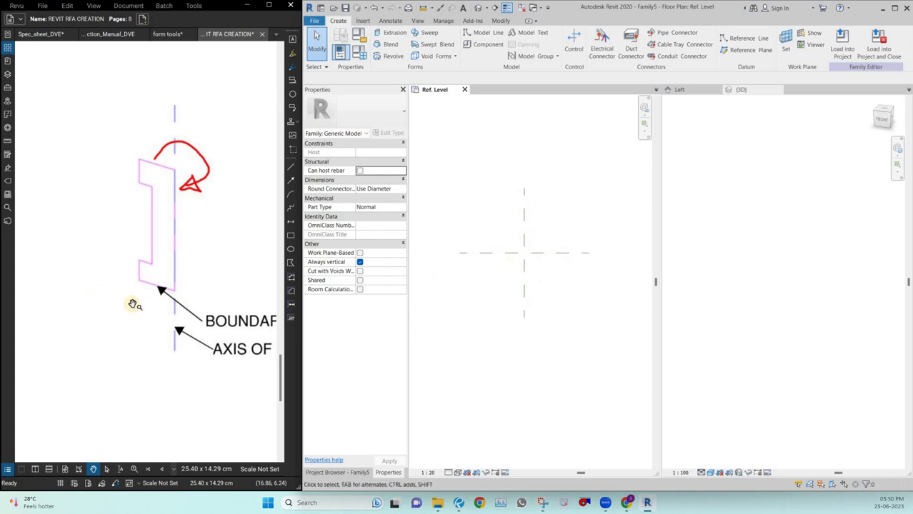
scroll(128, 297, down, 2)
scroll(129, 288, up, 2)
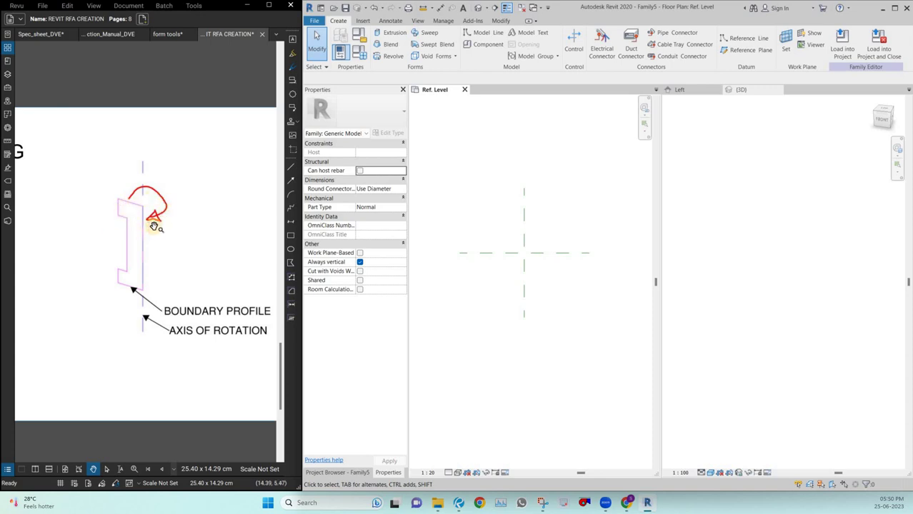
scroll(529, 234, up, 2)
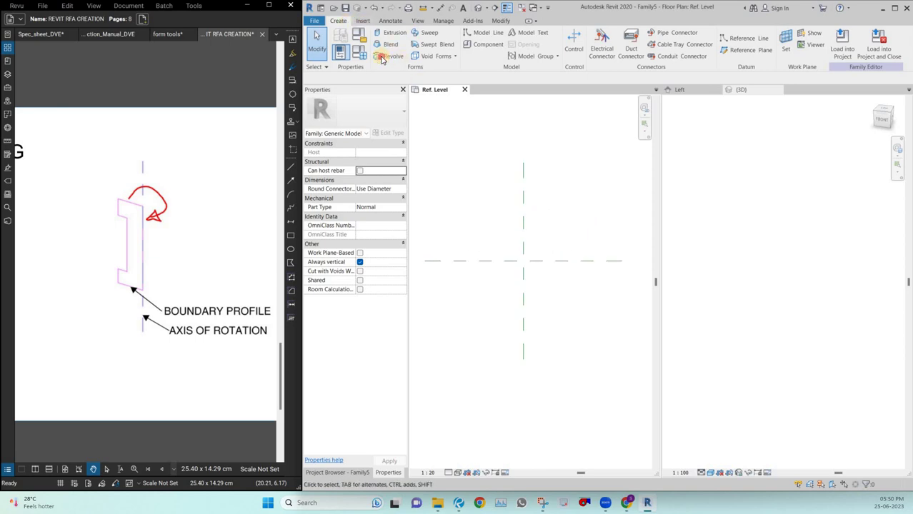
Step: Start a Revolve and sketch a closed boundary in Ref. Level with a zigzag outer side and its straight edge on the vertical reference plane
click(382, 57)
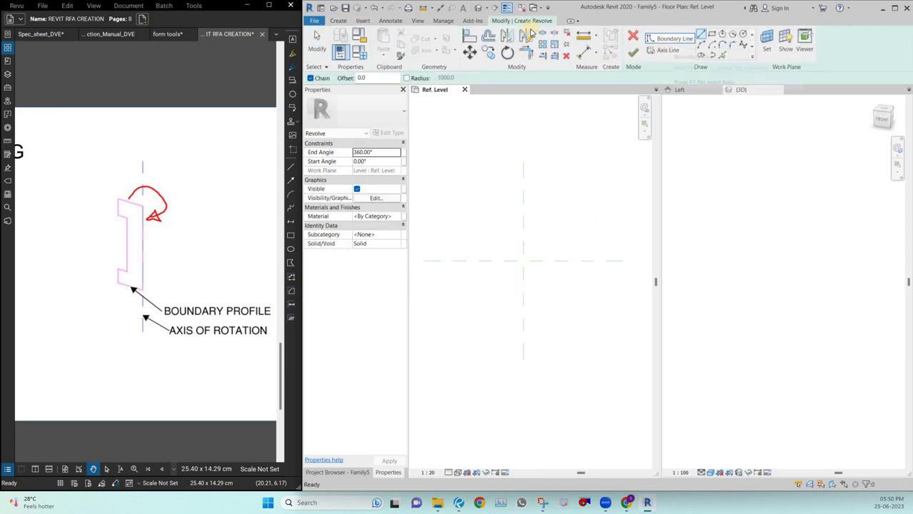
click(712, 34)
key(r)
key(c)
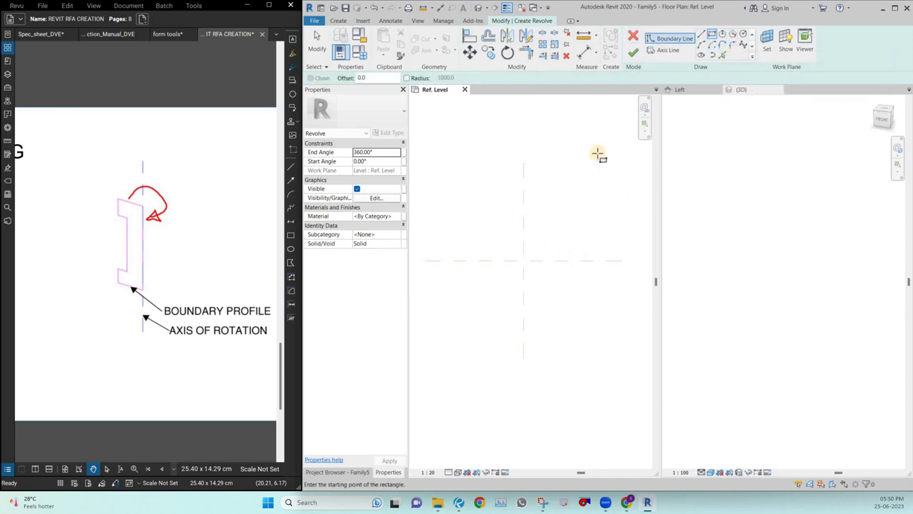
key(l)
key(i)
click(523, 208)
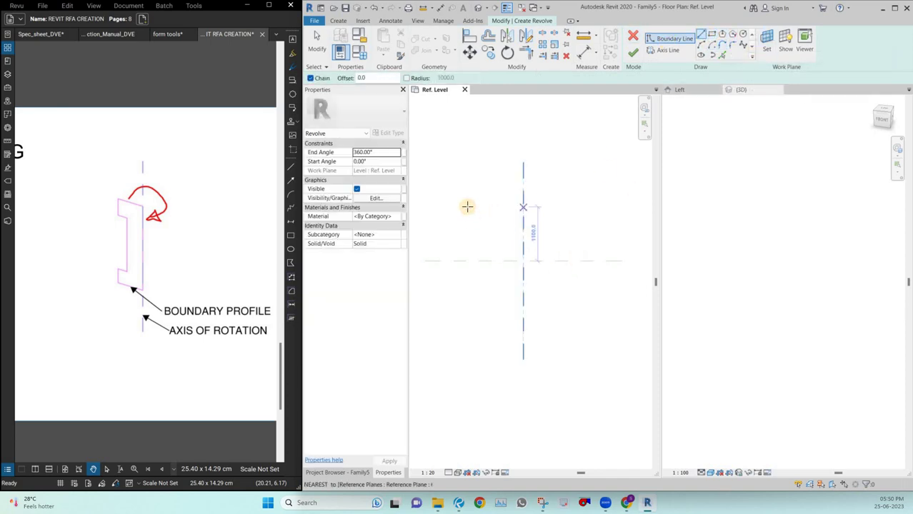
click(474, 214)
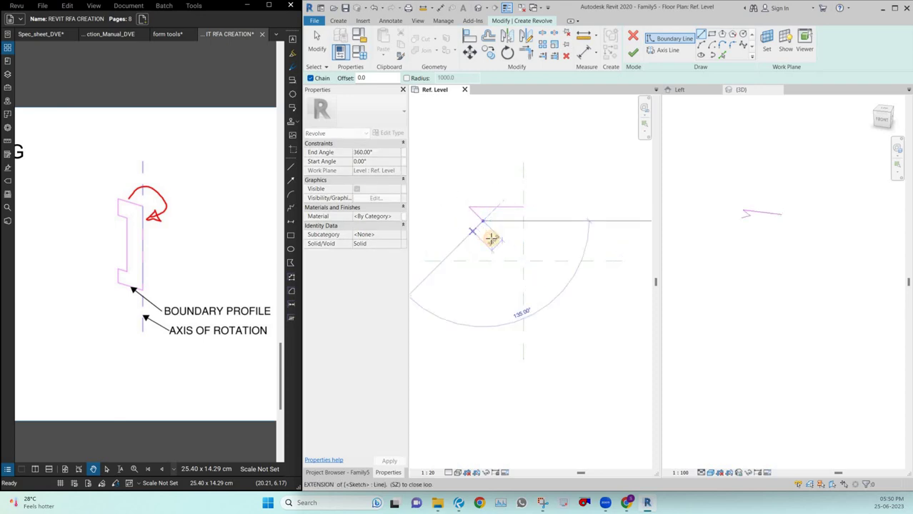
click(483, 242)
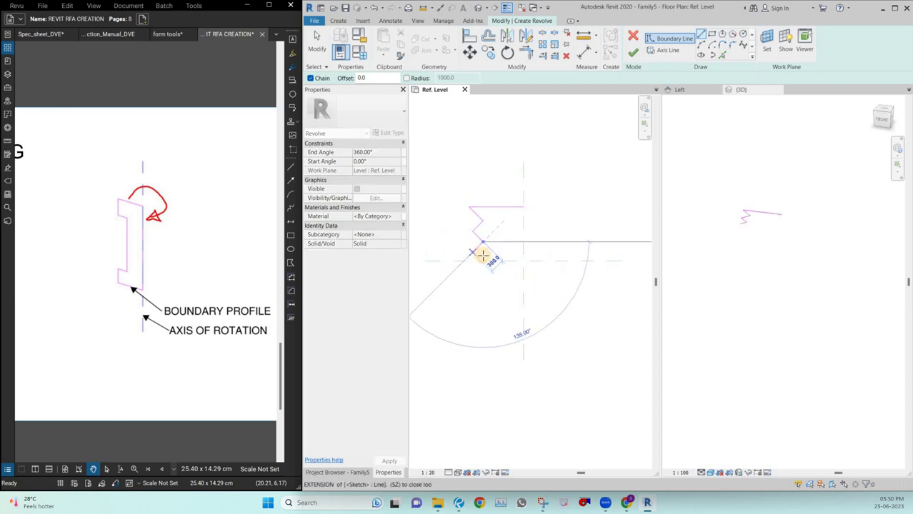
click(473, 252)
click(483, 279)
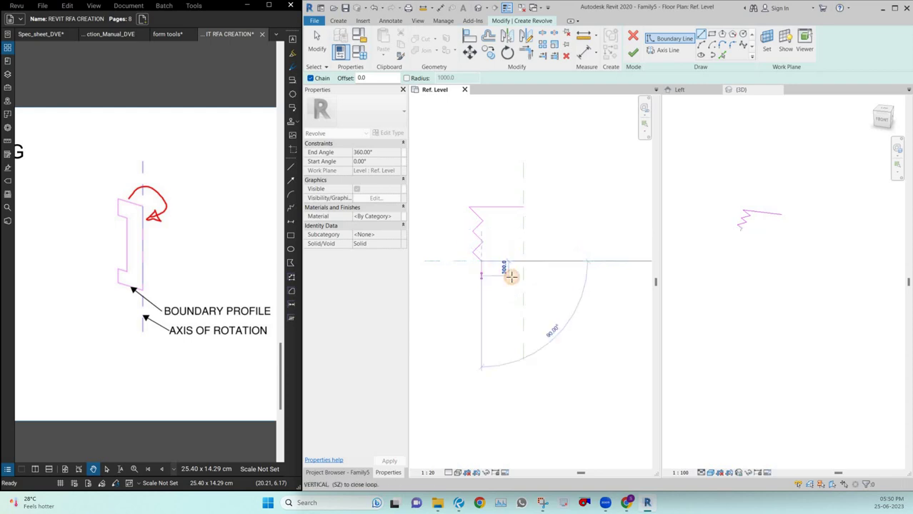
click(521, 279)
click(523, 207)
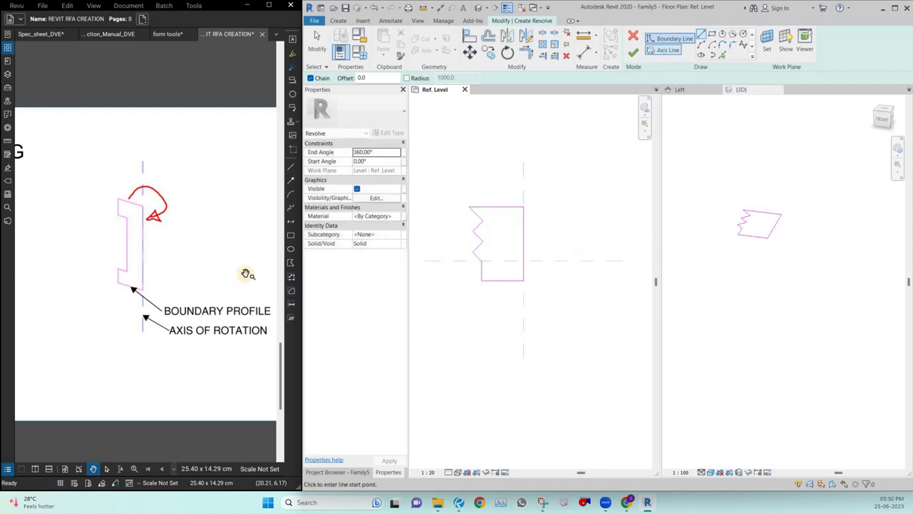
Step: Draw the revolve's axis line about 3200 mm long along the vertical reference plane, extending past both ends of the boundary's straight edge
click(658, 51)
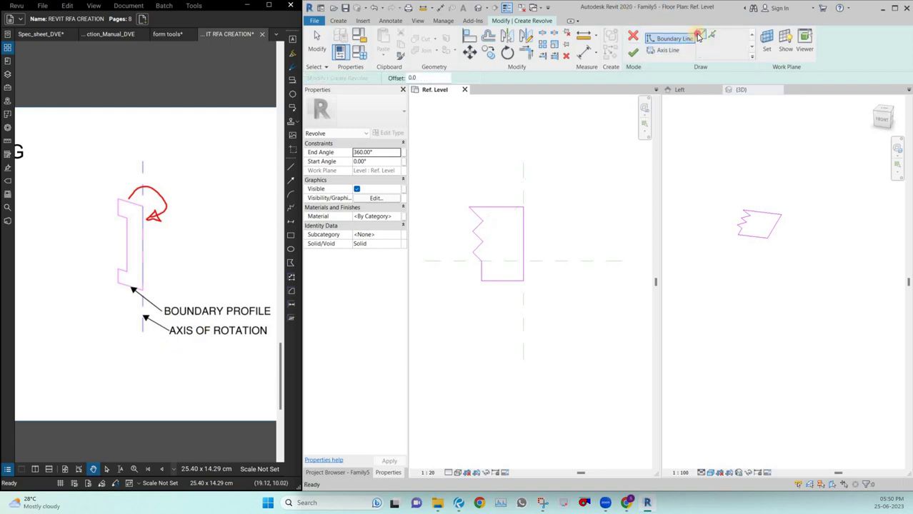
click(523, 338)
click(523, 181)
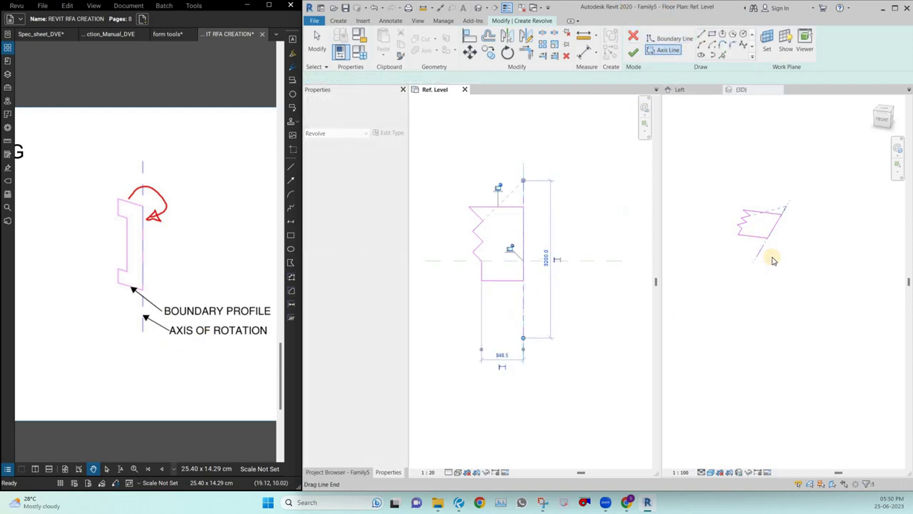
key(Escape)
Step: Finish the Revolve and orbit the 3D view to inspect the solid from the side and slightly above
scroll(754, 231, up, 2)
drag(712, 169, 807, 259)
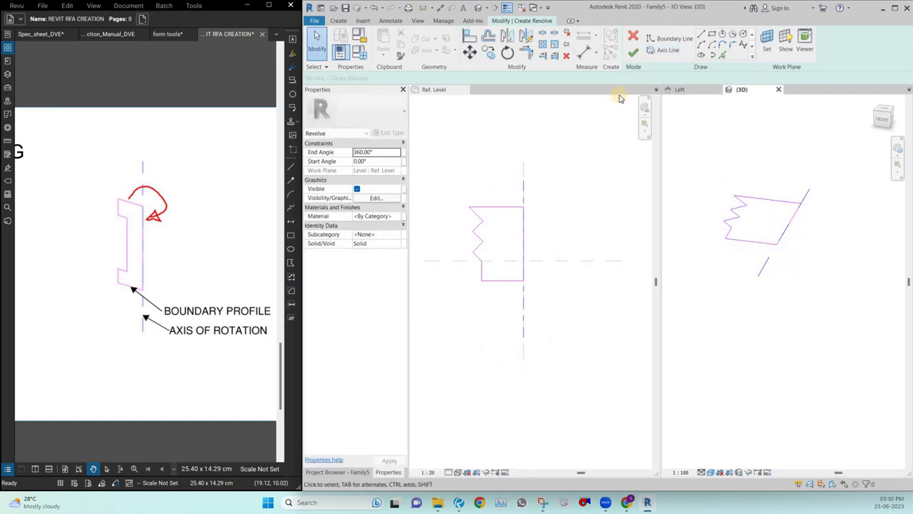
click(633, 53)
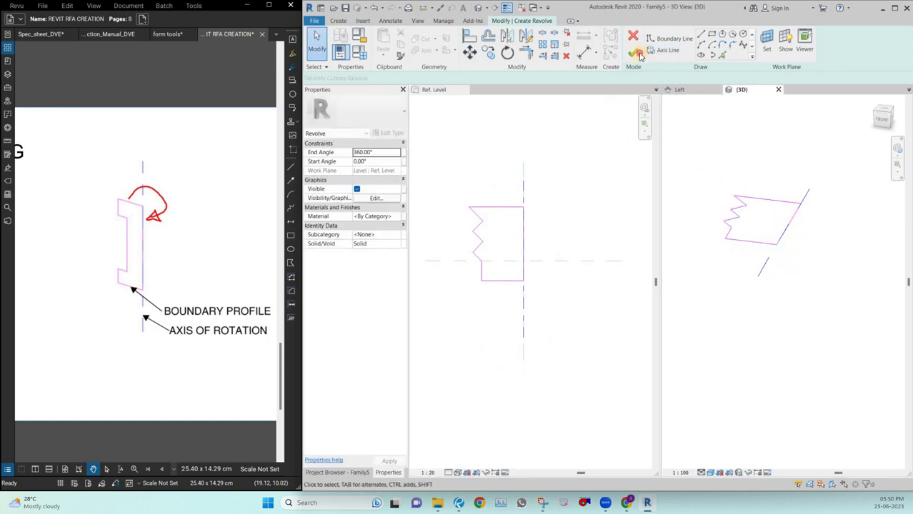
click(880, 268)
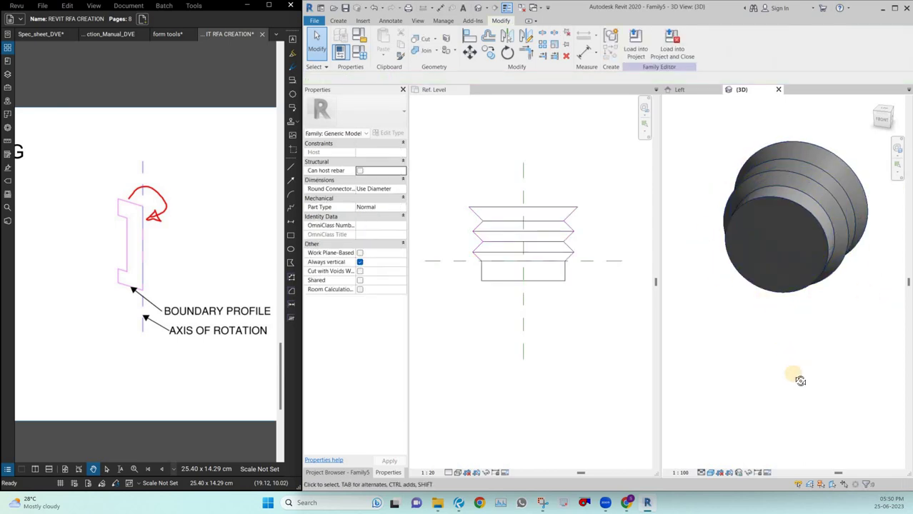
shift+middle_drag(800, 381, 752, 296)
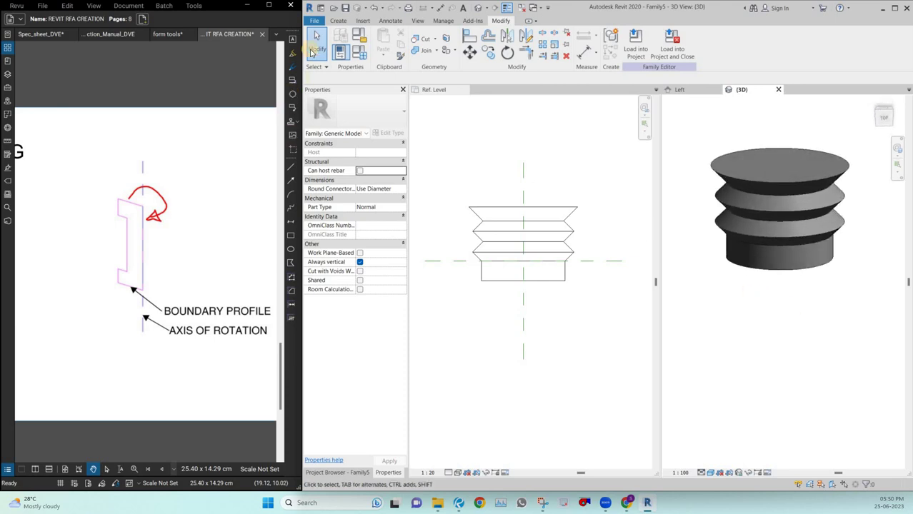
Step: Show the form creation tools, enlarge the slide window and go back from the Revolve slide to the Sweep and Swept Blend slide
click(335, 20)
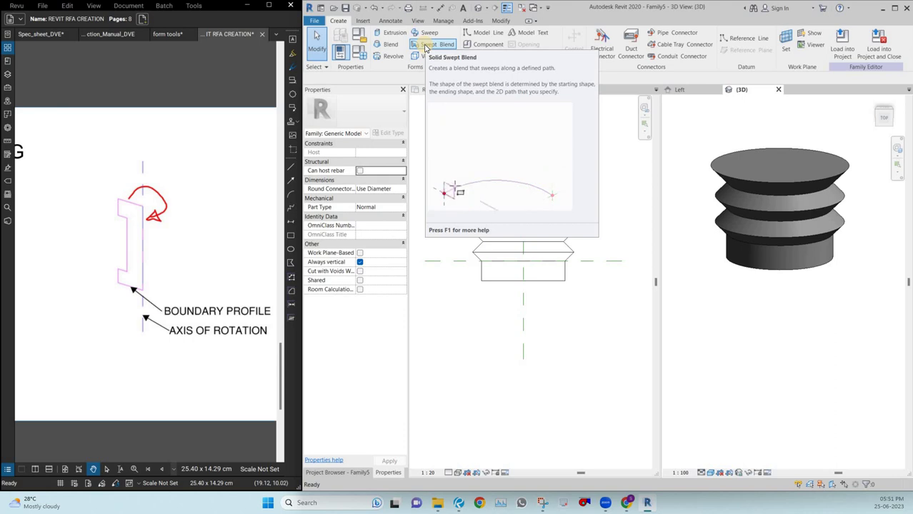
click(269, 5)
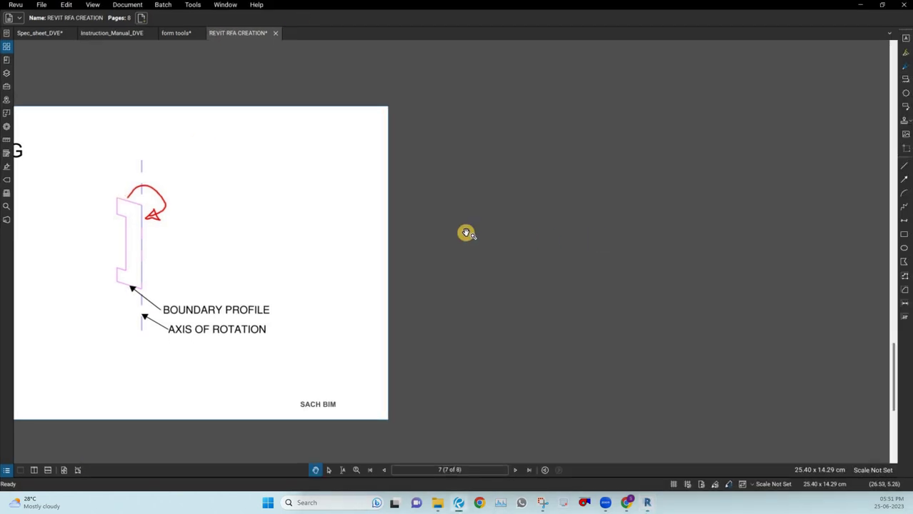
scroll(418, 218, down, 6)
drag(283, 219, 466, 233)
scroll(465, 233, up, 6)
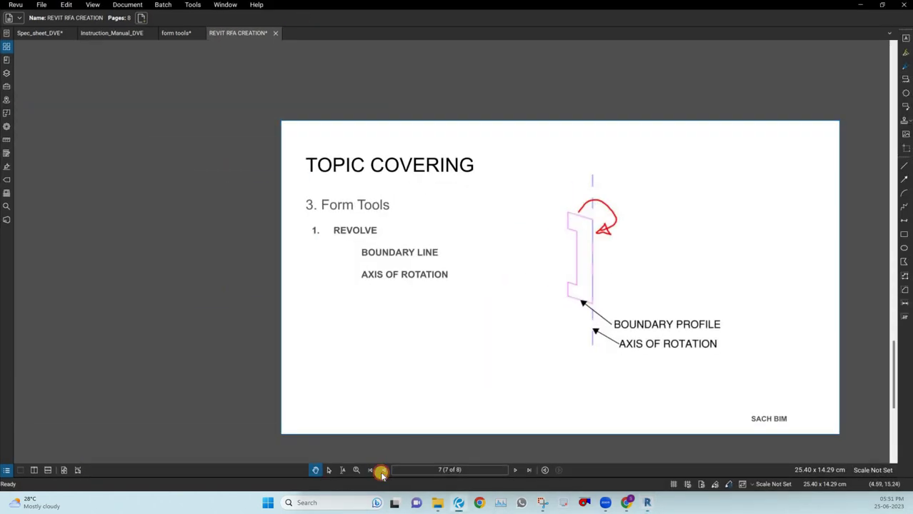
click(384, 471)
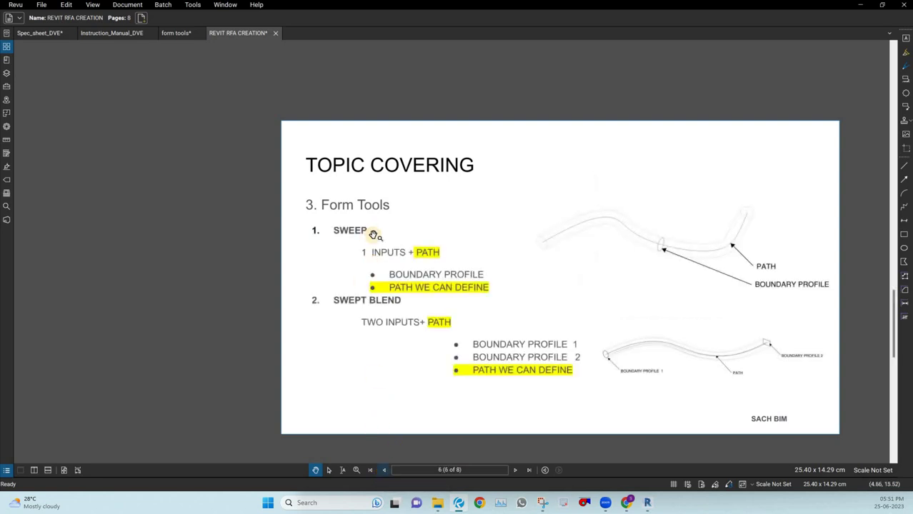
Step: Review the Sweep, Swept Blend, Extrusion and Blend slides, examining the inputs and drawing given for each form tool
scroll(369, 230, up, 4)
drag(720, 268, 549, 206)
scroll(655, 287, down, 2)
drag(749, 264, 622, 252)
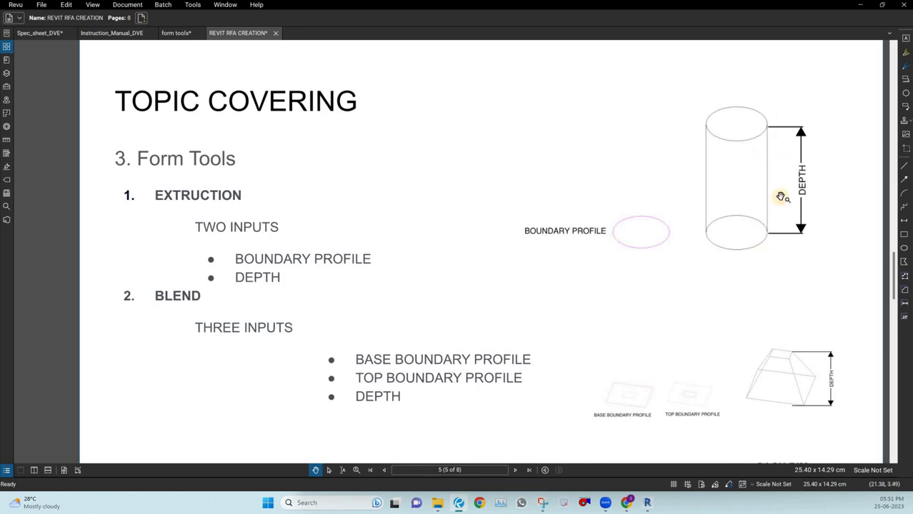
scroll(222, 244, down, 2)
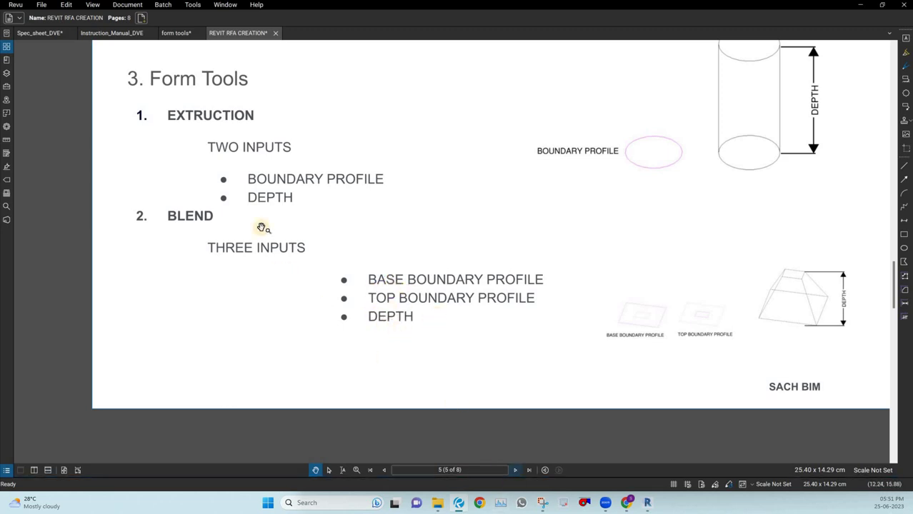
scroll(261, 228, down, 1)
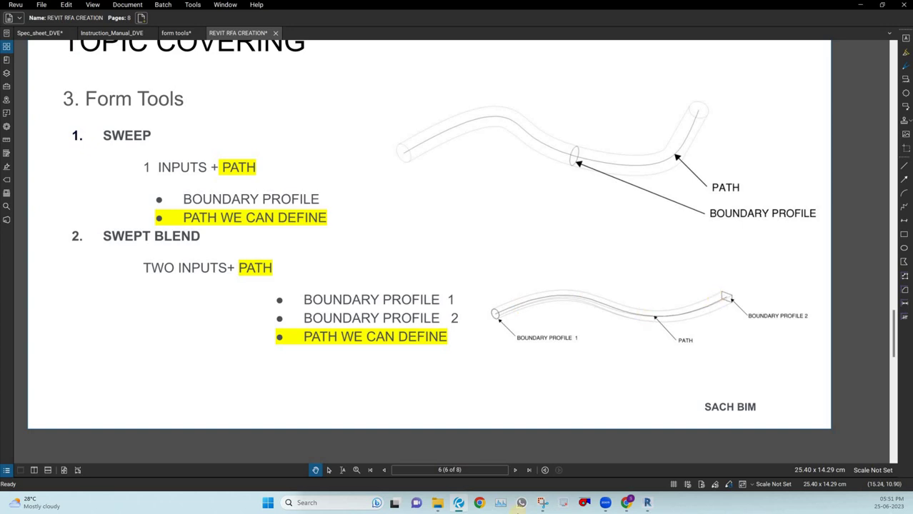
scroll(289, 311, down, 1)
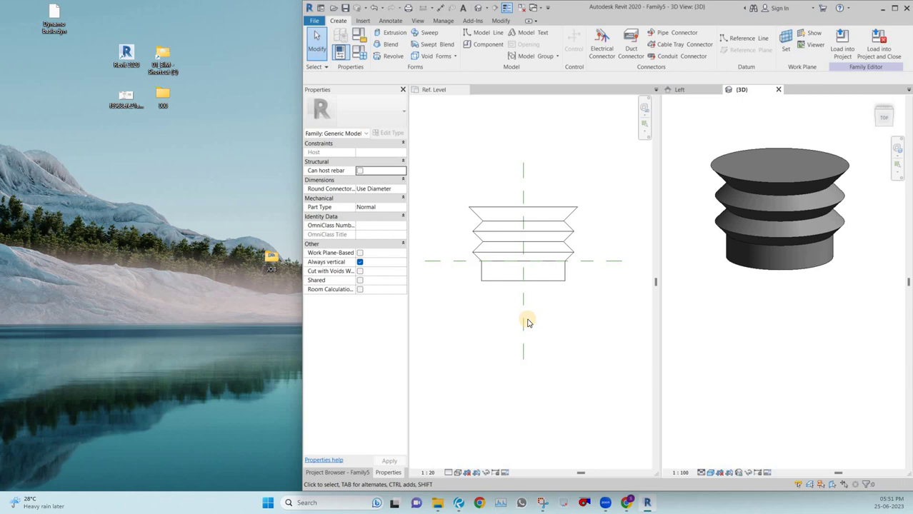
Step: Switch to Revu beside the family views and open the Spec_sheet_DVE document
click(458, 504)
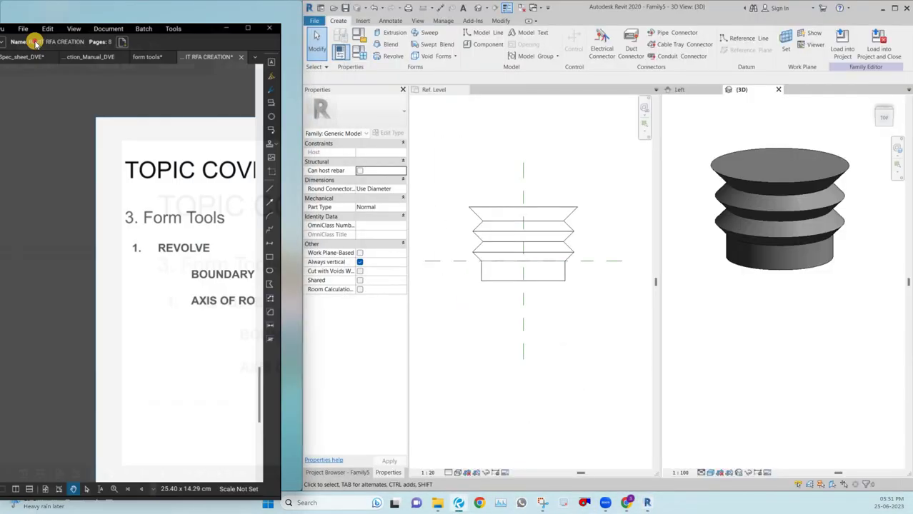
click(39, 34)
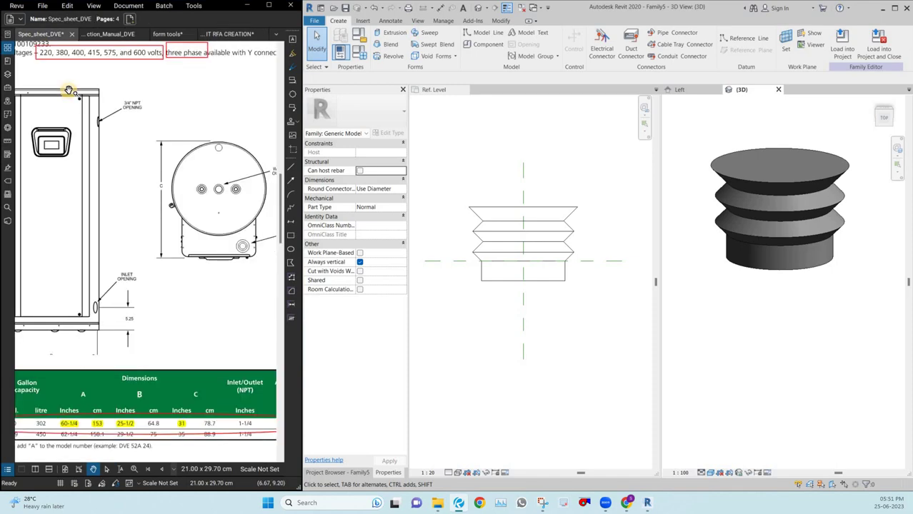